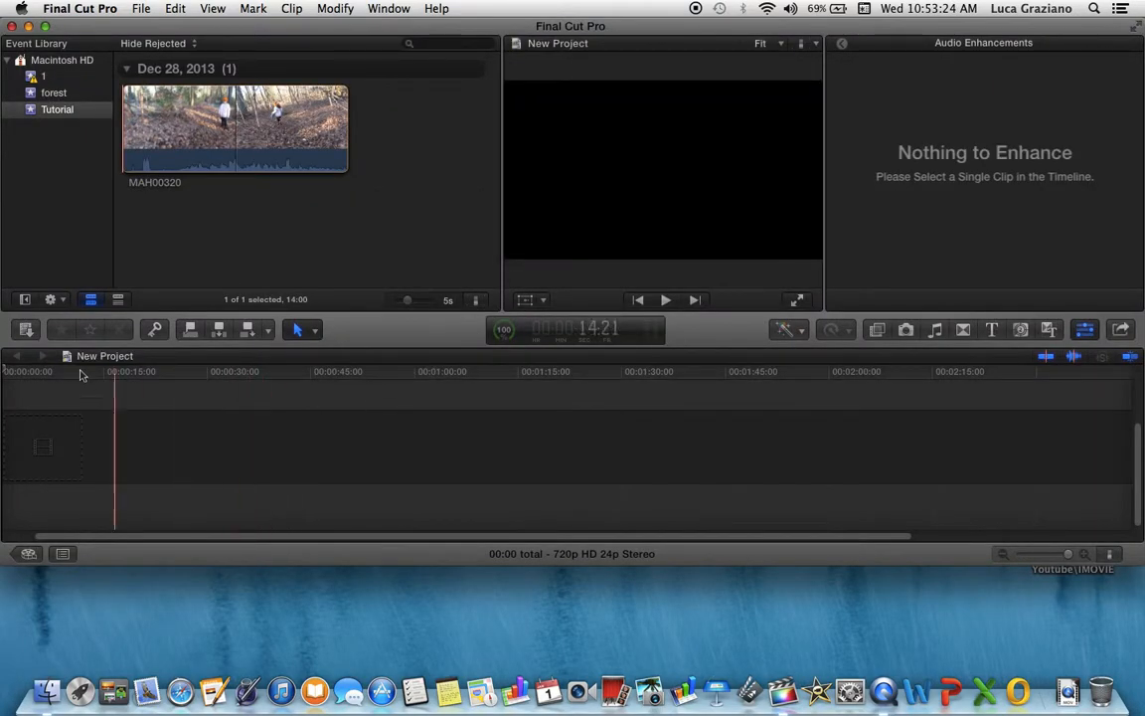
Create a new project in the project library with the default settings
{"action": "left_click", "coordinate": [28, 553]}
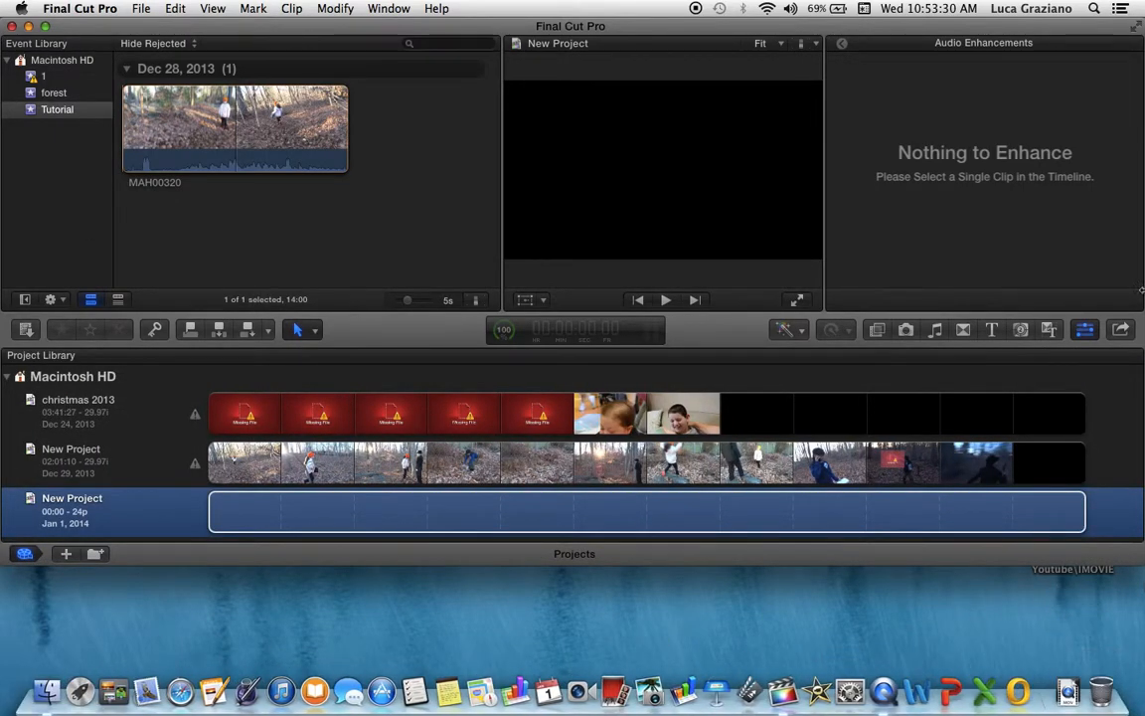
{"action": "left_click", "coordinate": [65, 553]}
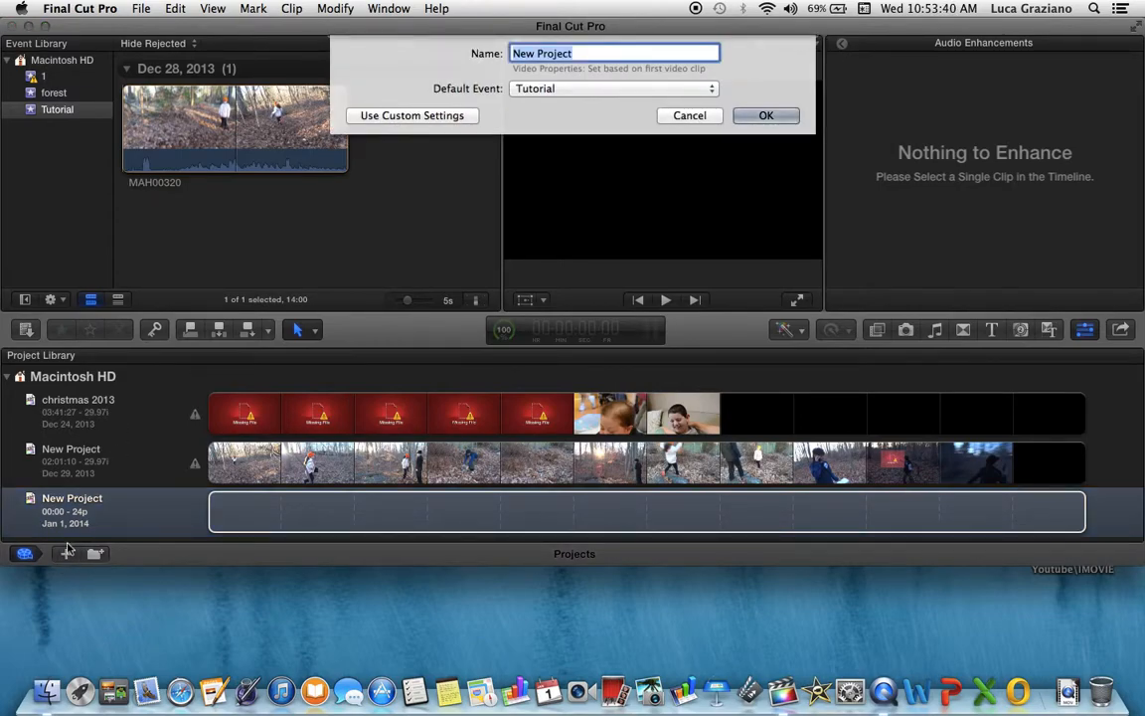
{"action": "left_click", "coordinate": [765, 116]}
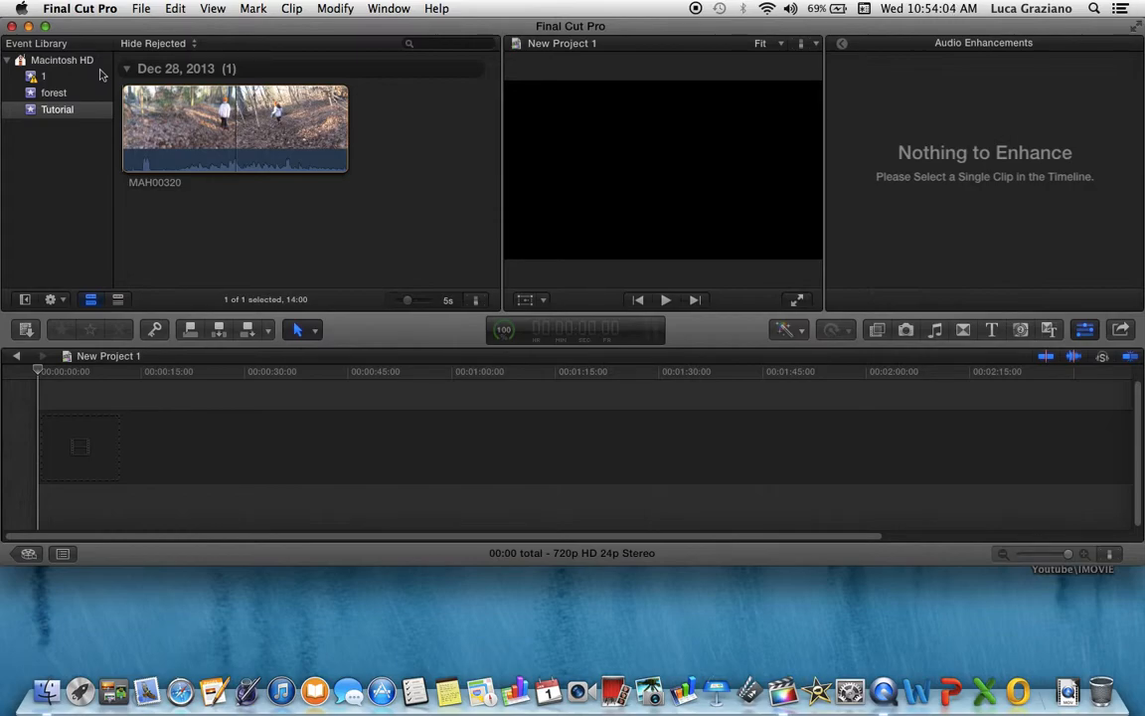
Create a new event in the event library, then move it to the trash
{"action": "right_click", "coordinate": [37, 157]}
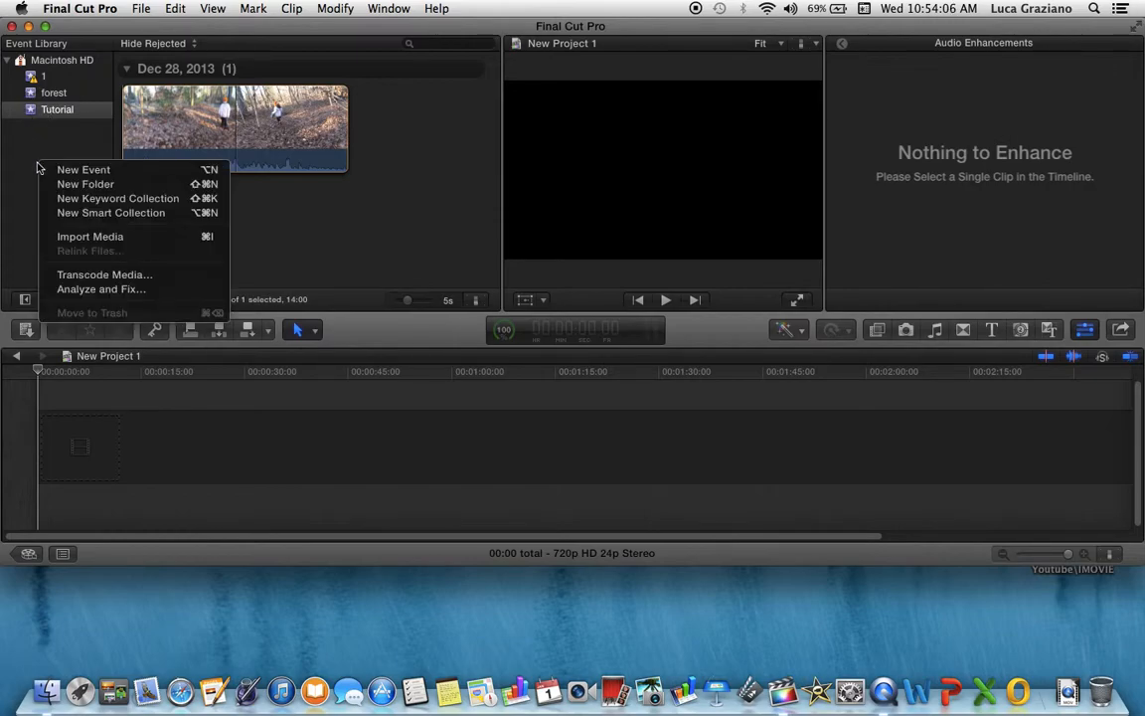
{"action": "left_click", "coordinate": [71, 171]}
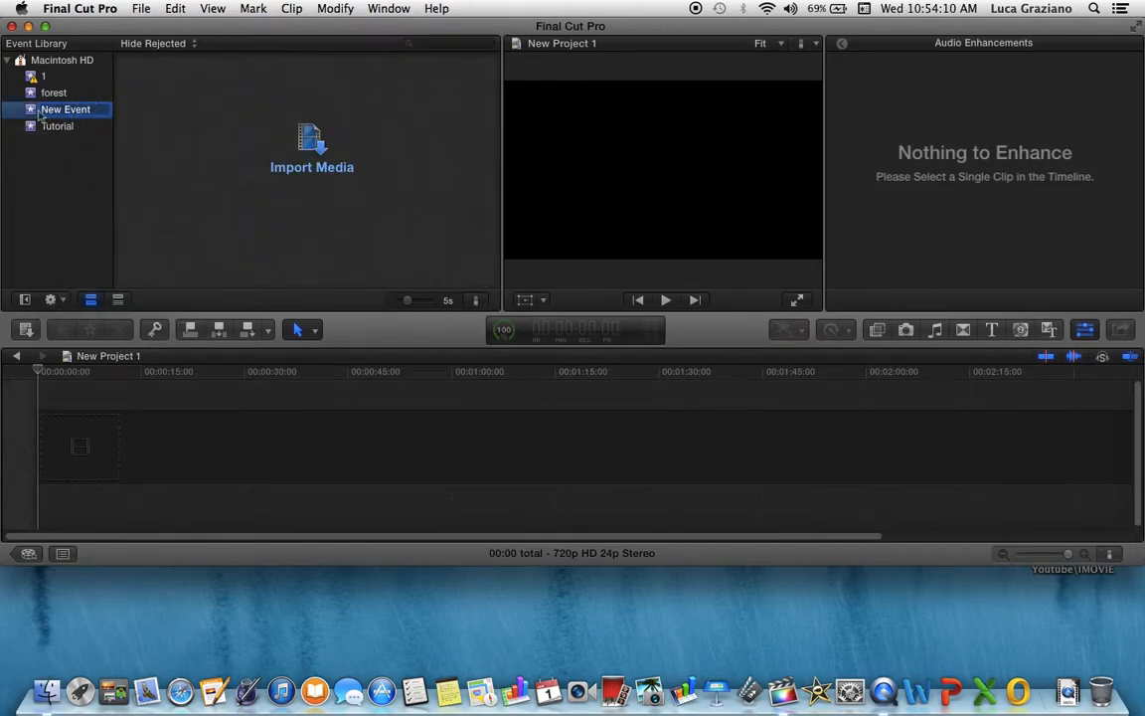
{"action": "key", "text": "BackSpace"}
{"action": "key", "text": "Return"}
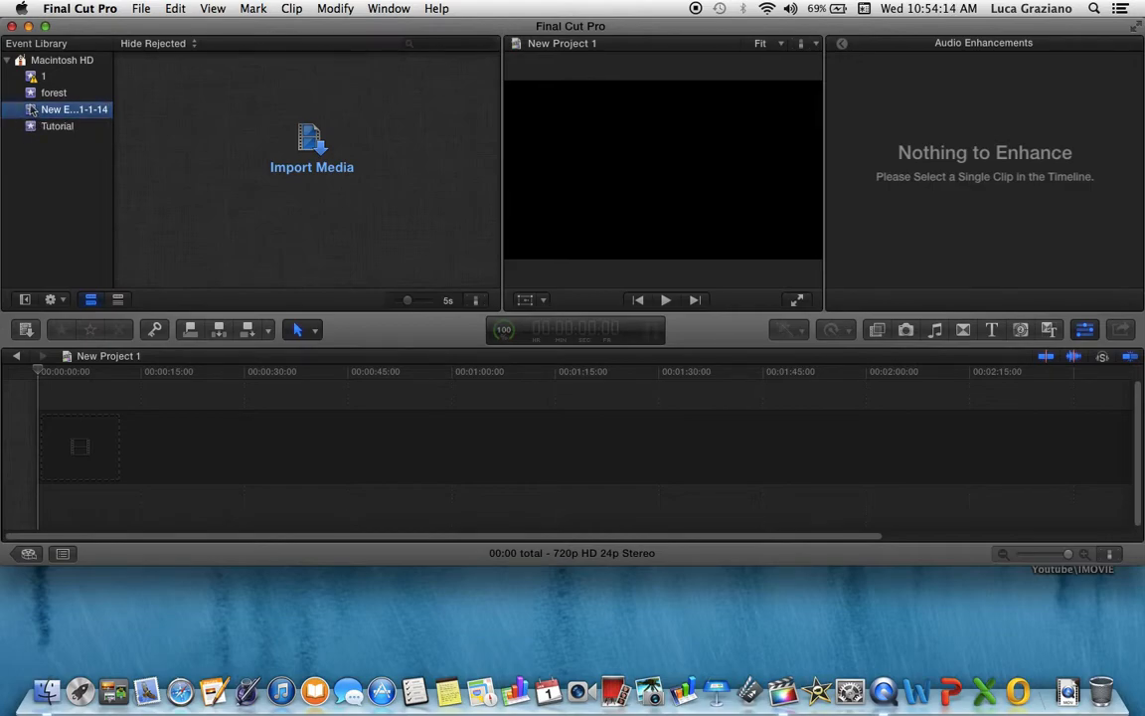
{"action": "key", "text": "super+BackSpace"}
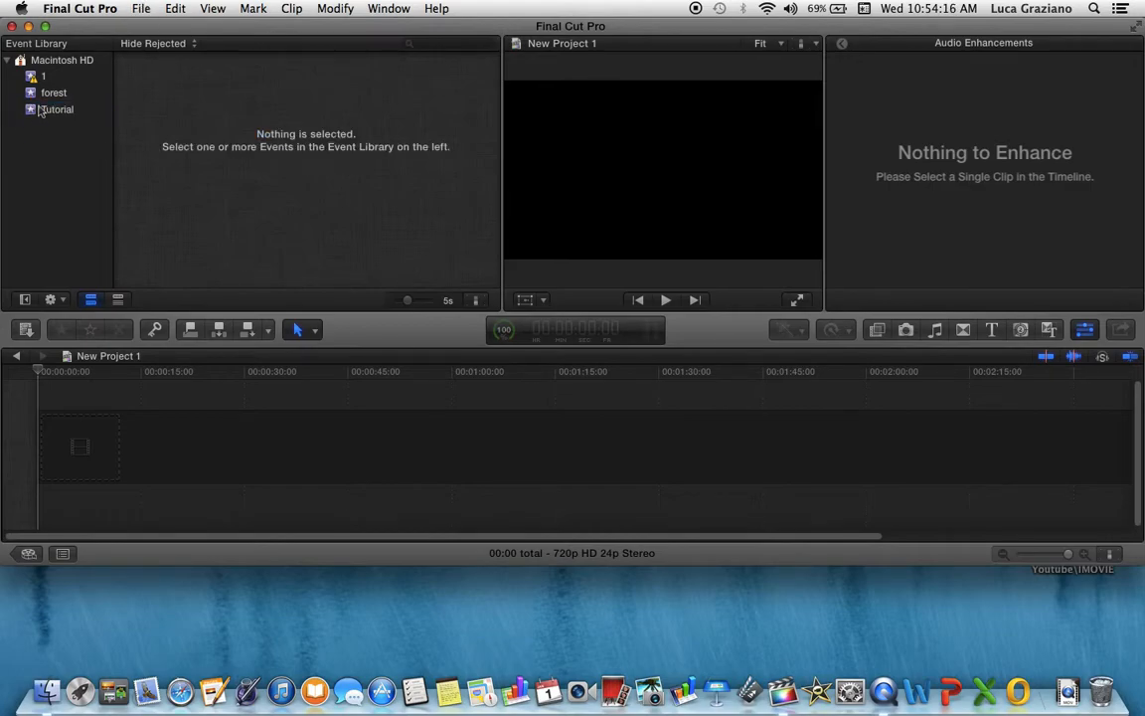
Add the MAH00320 clip from the Tutorial event to the start of the project timeline
{"action": "left_click", "coordinate": [42, 109]}
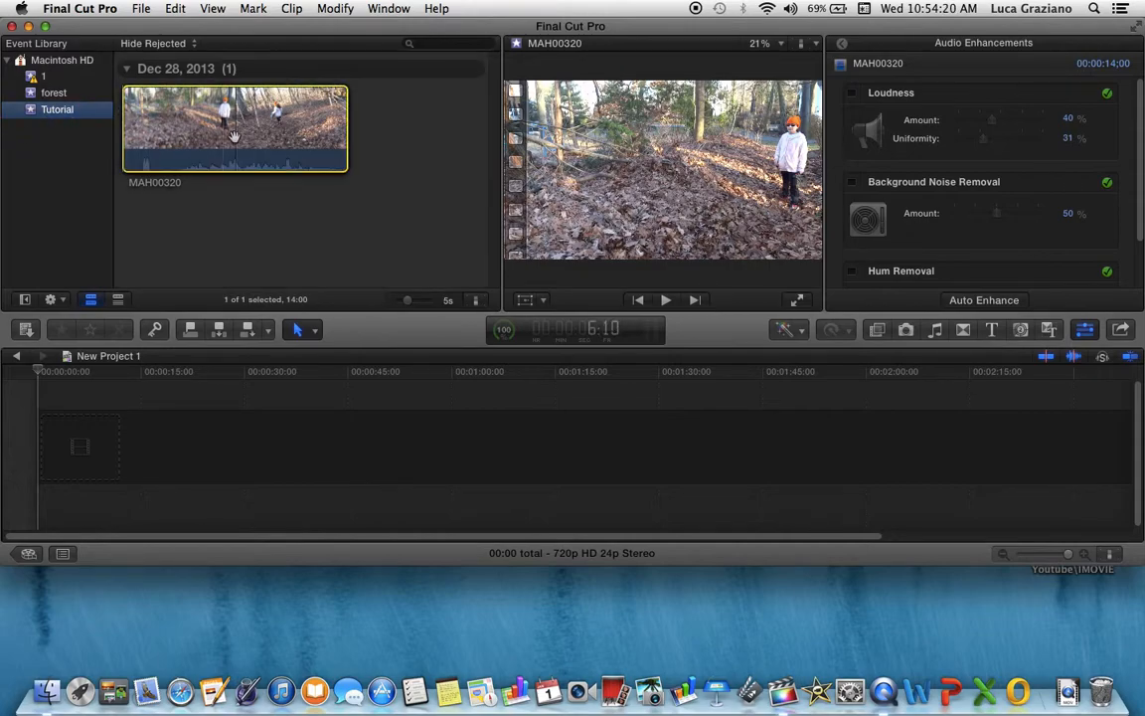
{"action": "key", "text": "XF86AudioMute"}
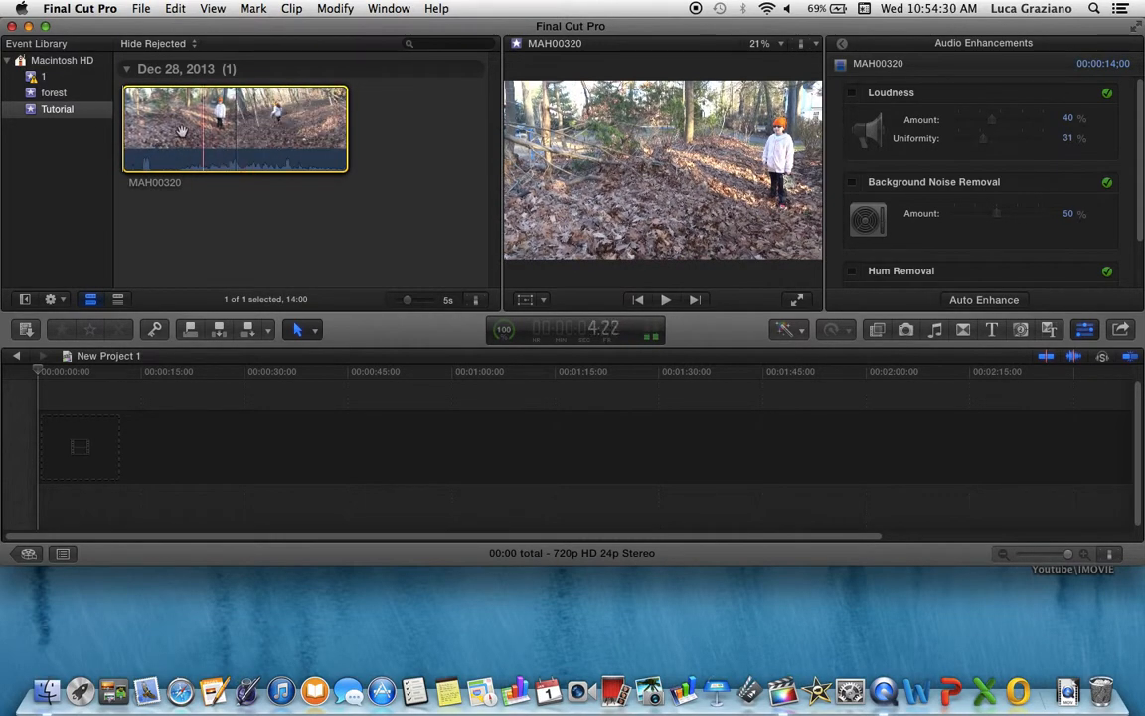
{"action": "left_click_drag", "start_coordinate": [211, 166], "coordinate": [41, 434]}
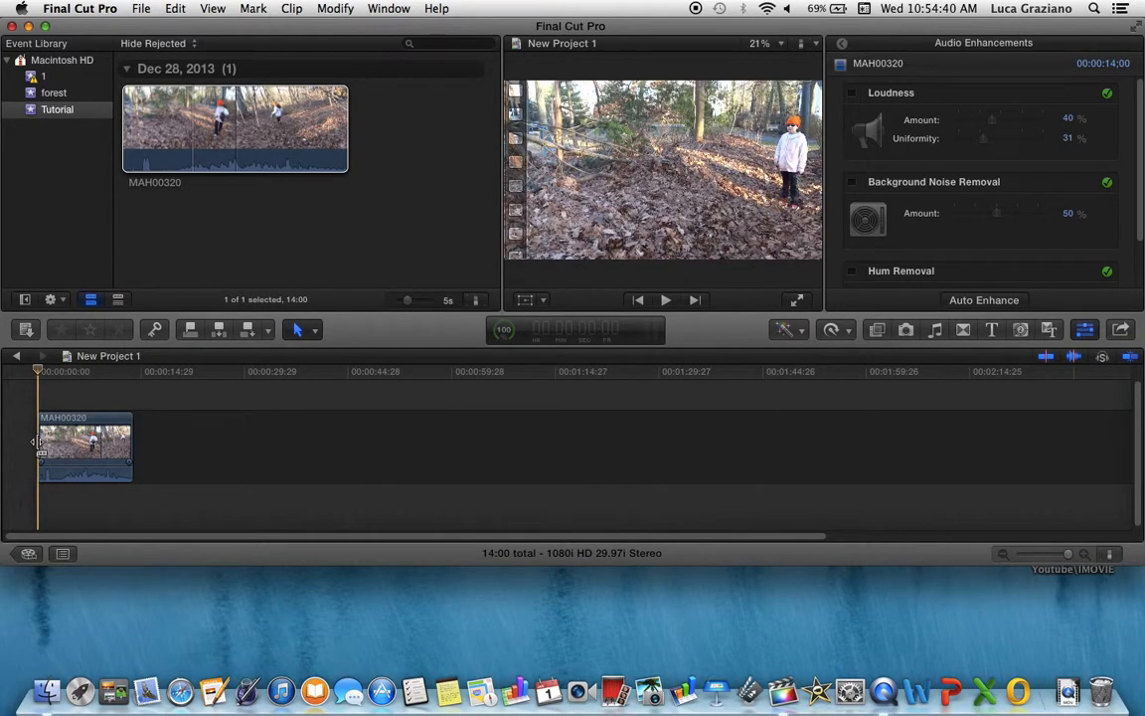
Open the inspector to view the video properties of the clip in the timeline
{"action": "left_click_drag", "start_coordinate": [125, 444], "coordinate": [159, 447]}
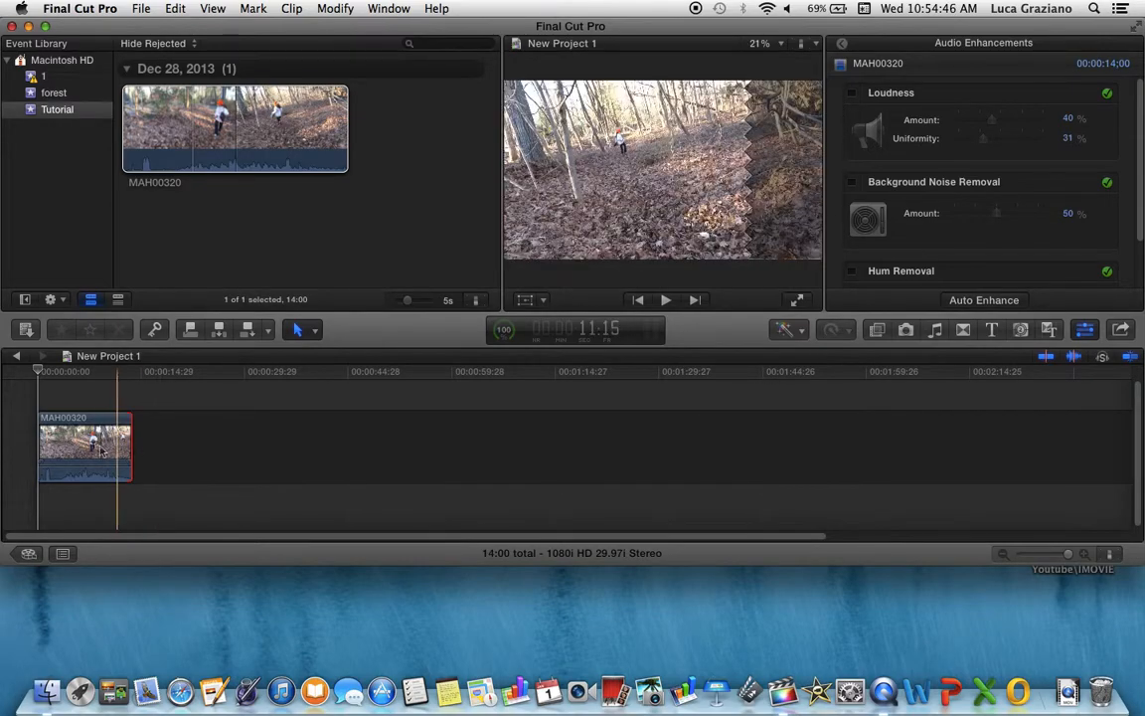
{"action": "left_click", "coordinate": [126, 125]}
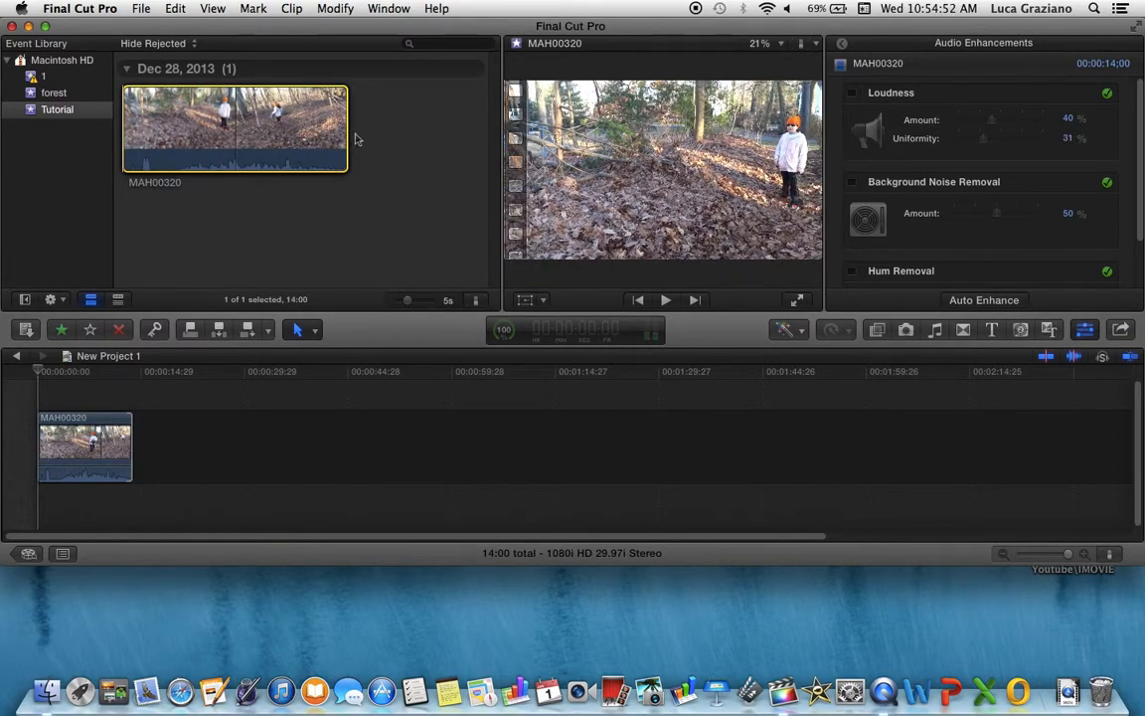
{"action": "left_click_drag", "start_coordinate": [350, 132], "coordinate": [427, 121]}
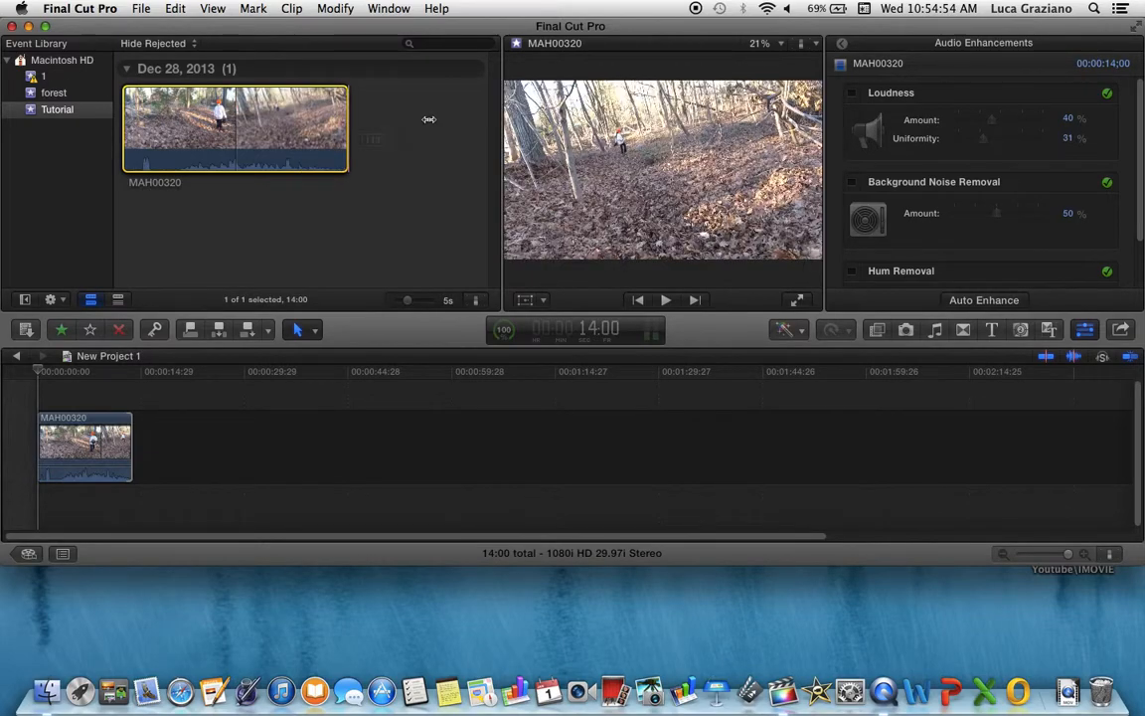
{"action": "left_click", "coordinate": [842, 44]}
{"action": "left_click", "coordinate": [130, 447]}
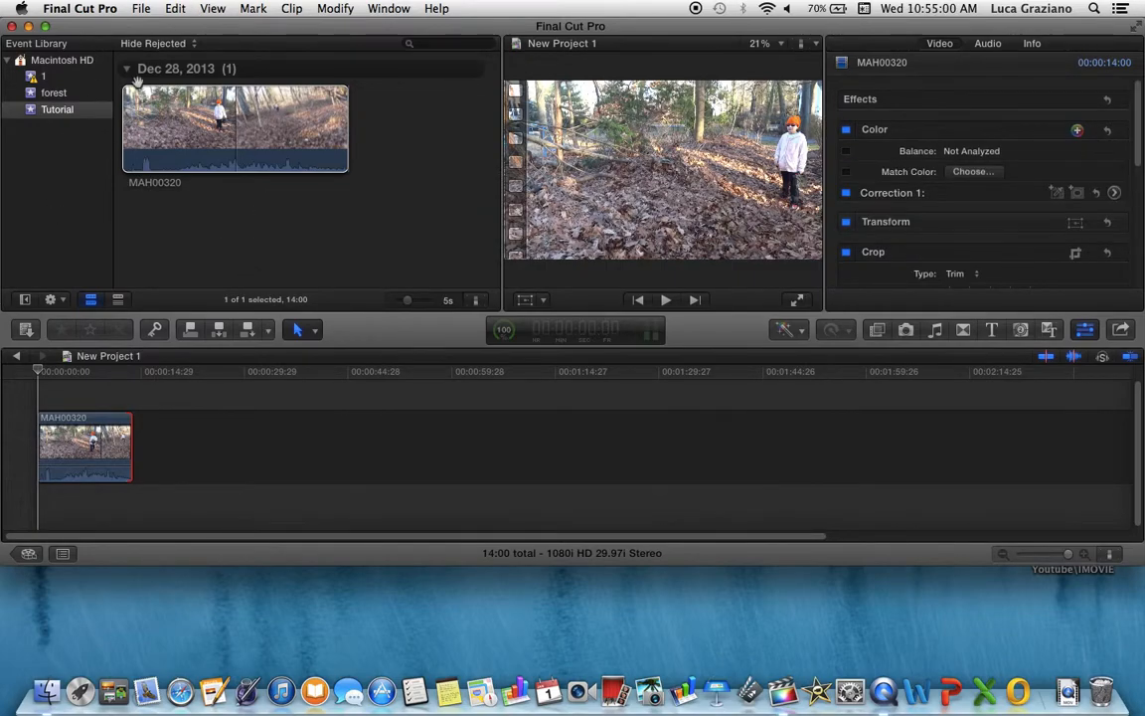
{"action": "left_click", "coordinate": [141, 8]}
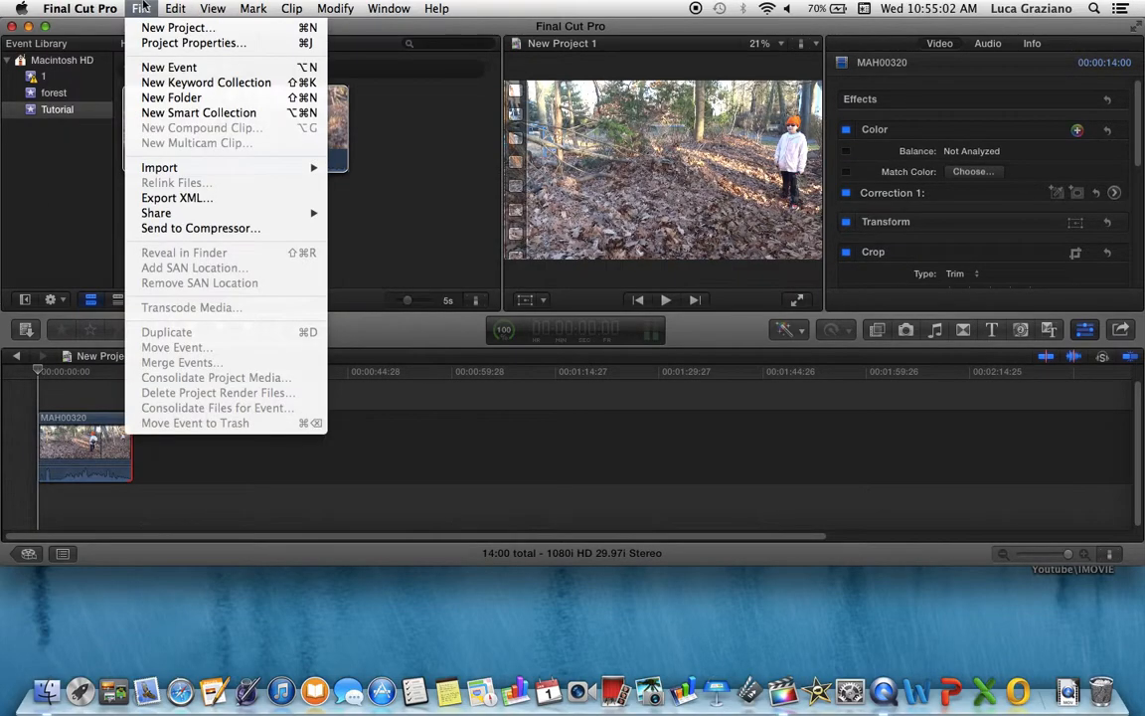
{"action": "mouse_move", "coordinate": [228, 167]}
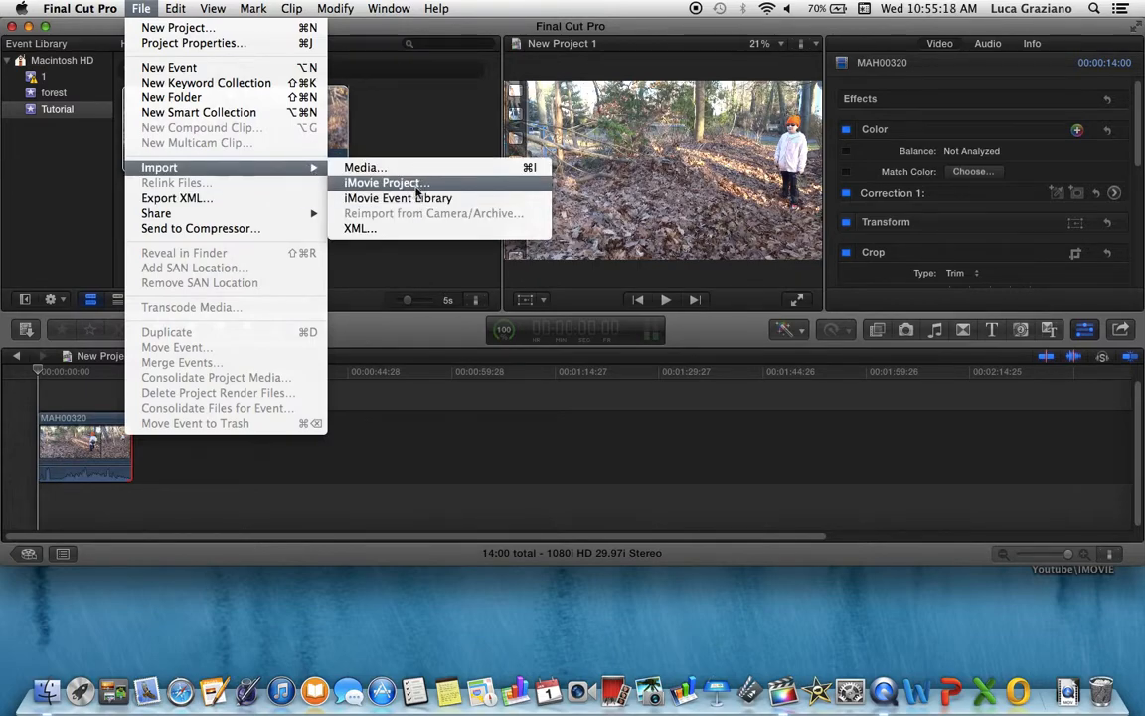
{"action": "left_click", "coordinate": [385, 407]}
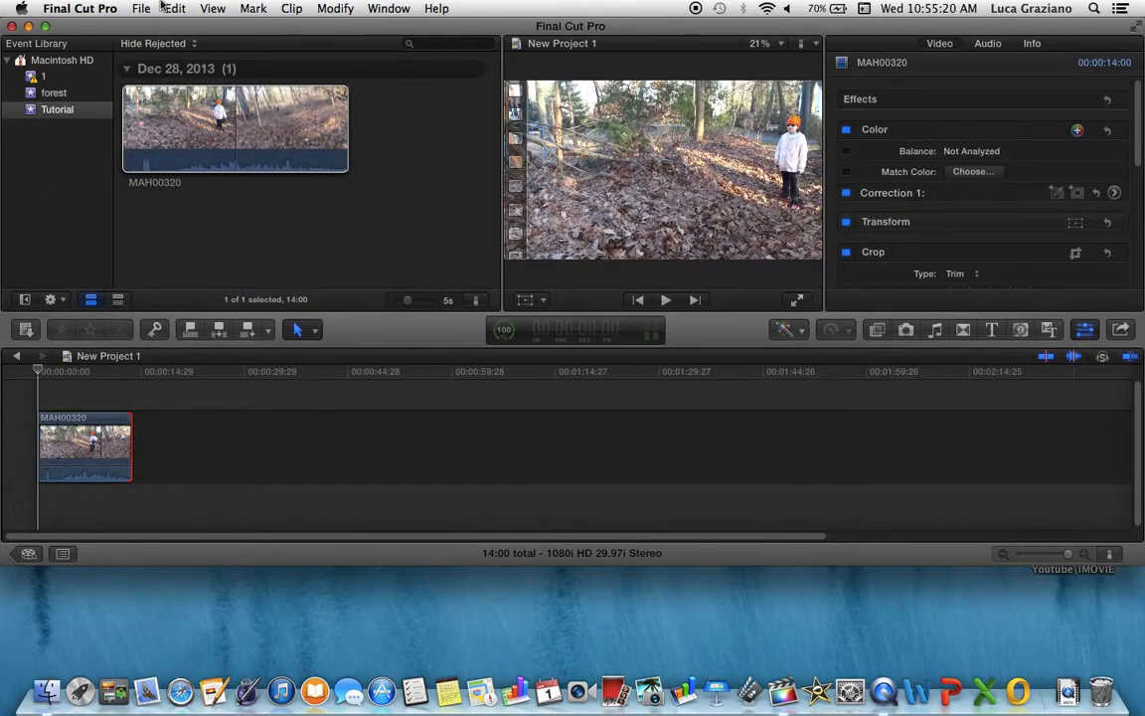
Hide the inspector, select the timeline clip, open the Effects browser and preview the Aged Film effect
{"action": "left_click_drag", "start_coordinate": [131, 443], "coordinate": [309, 406]}
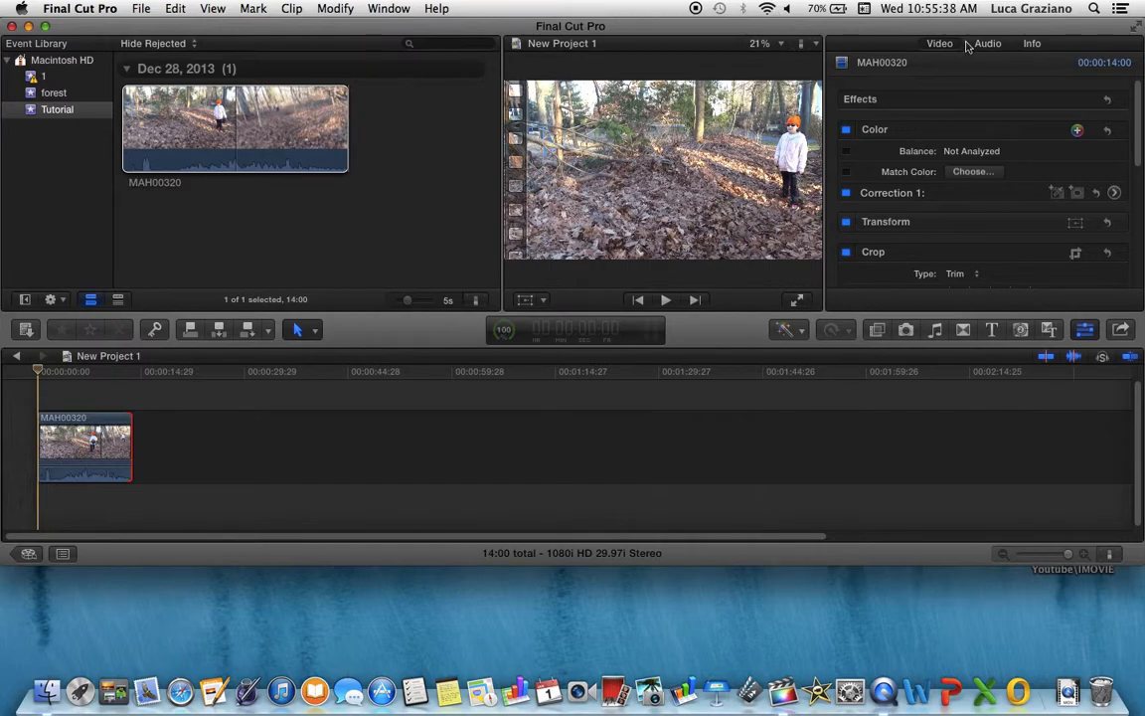
{"action": "left_click", "coordinate": [1087, 329]}
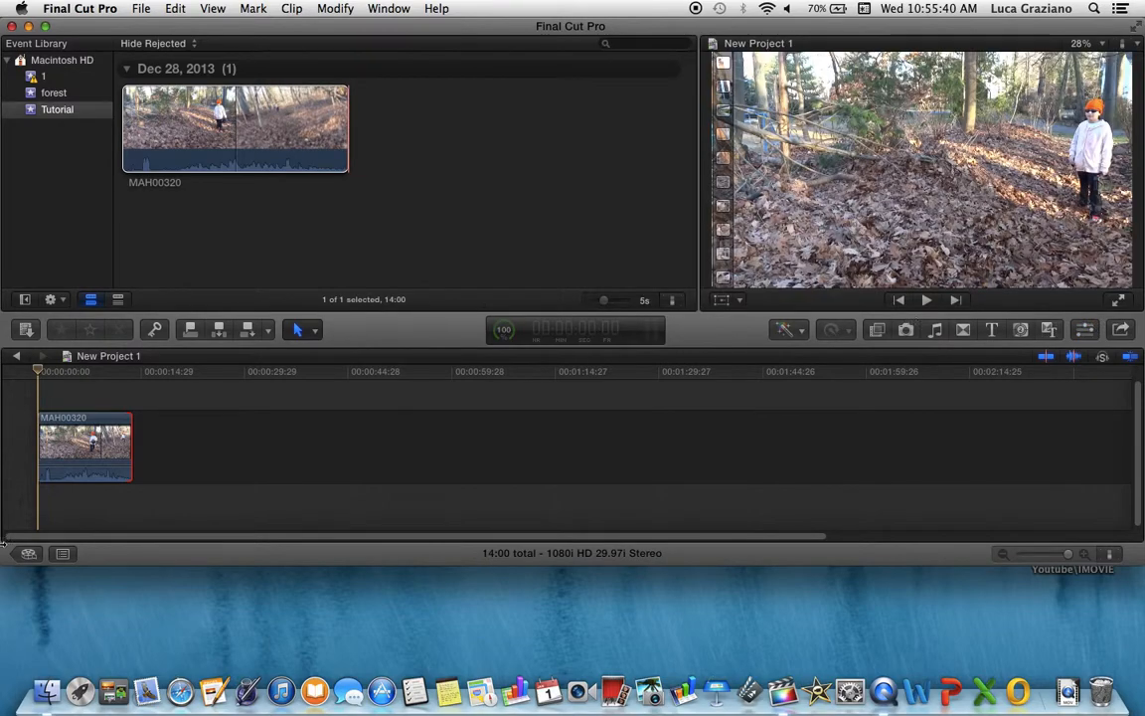
{"action": "left_click", "coordinate": [97, 447]}
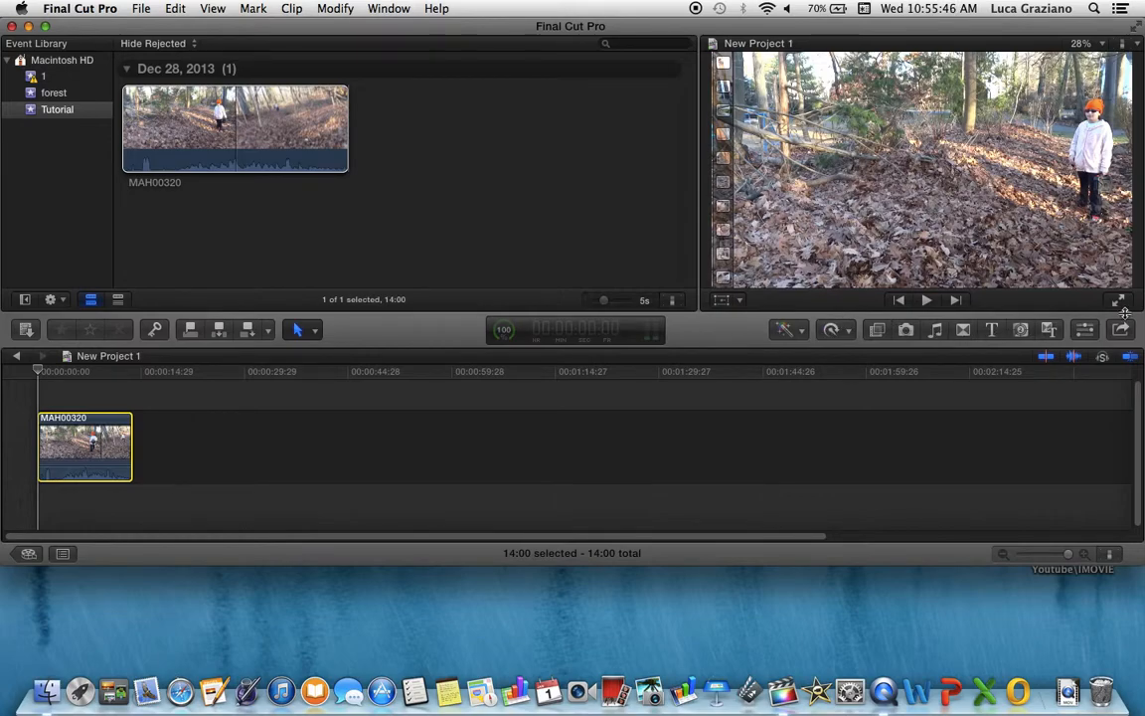
{"action": "left_click", "coordinate": [876, 330]}
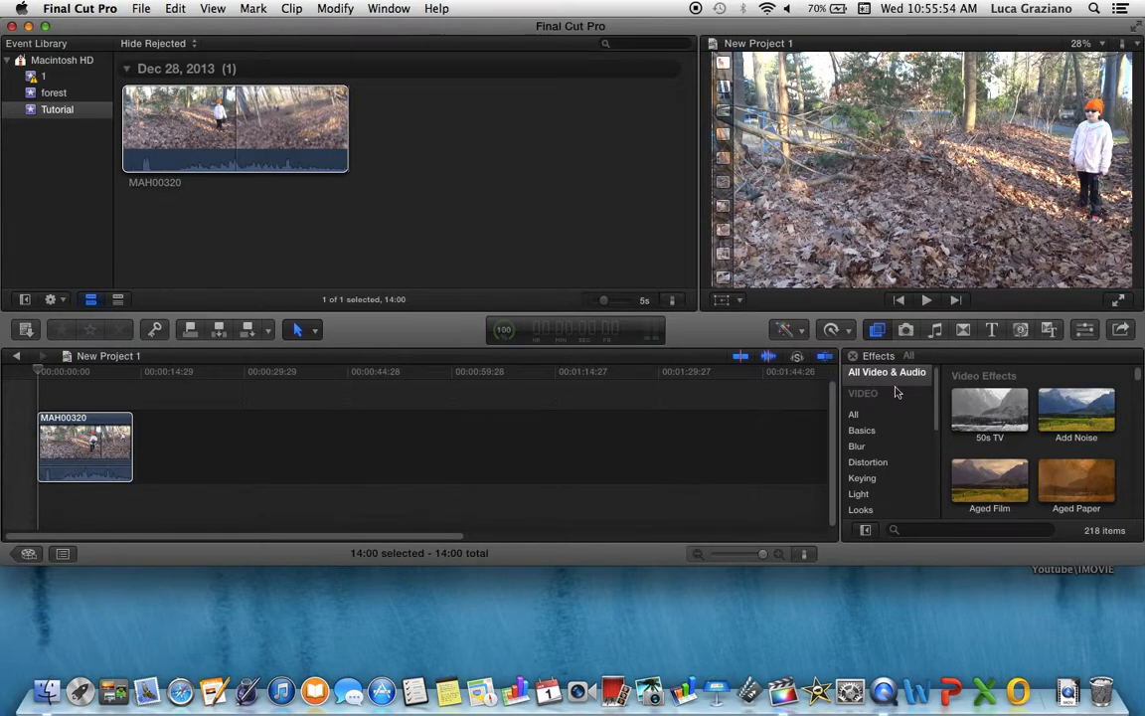
{"action": "scroll", "coordinate": [1034, 467], "scroll_direction": "down", "scroll_amount": 2}
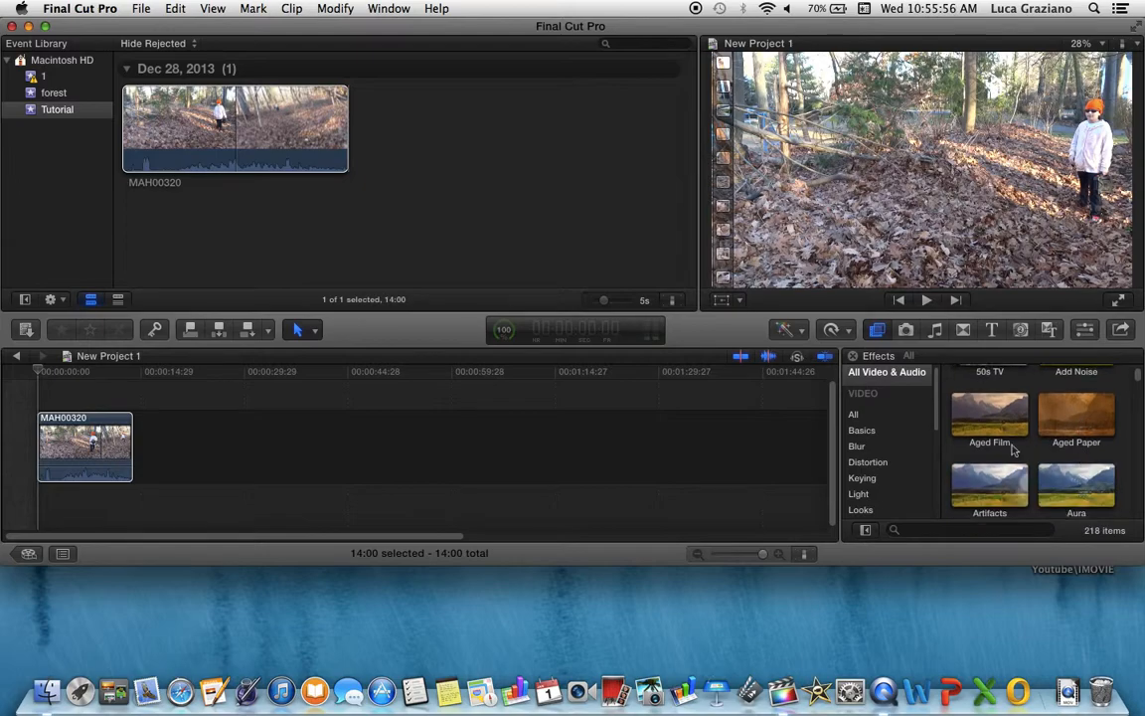
{"action": "mouse_move", "coordinate": [989, 426]}
{"action": "left_mouse_down"}
{"action": "mouse_move", "coordinate": [795, 413]}
{"action": "mouse_move", "coordinate": [3, 500]}
{"action": "mouse_move", "coordinate": [58, 413]}
{"action": "mouse_move", "coordinate": [659, 506]}
{"action": "mouse_move", "coordinate": [987, 445]}
{"action": "left_mouse_up"}
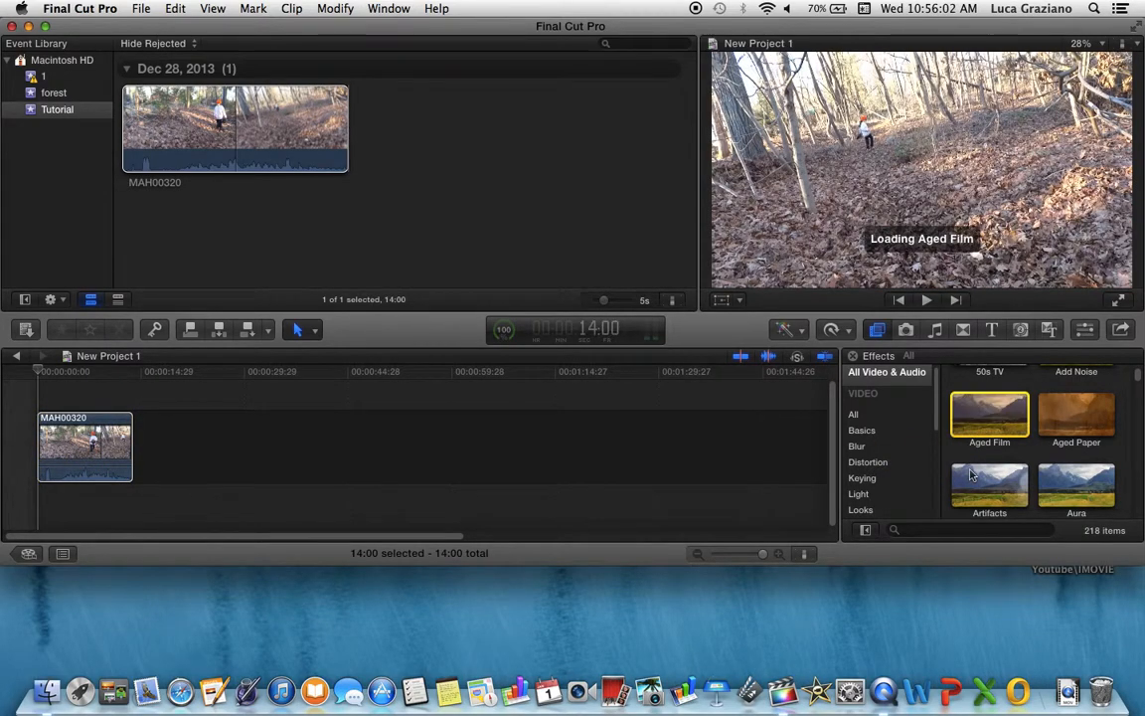
Scroll through the available effects, then open the Photos browser and scroll its iPhoto library
{"action": "scroll", "coordinate": [974, 467], "scroll_direction": "down", "scroll_amount": 2}
{"action": "scroll", "coordinate": [971, 475], "scroll_direction": "down", "scroll_amount": 10}
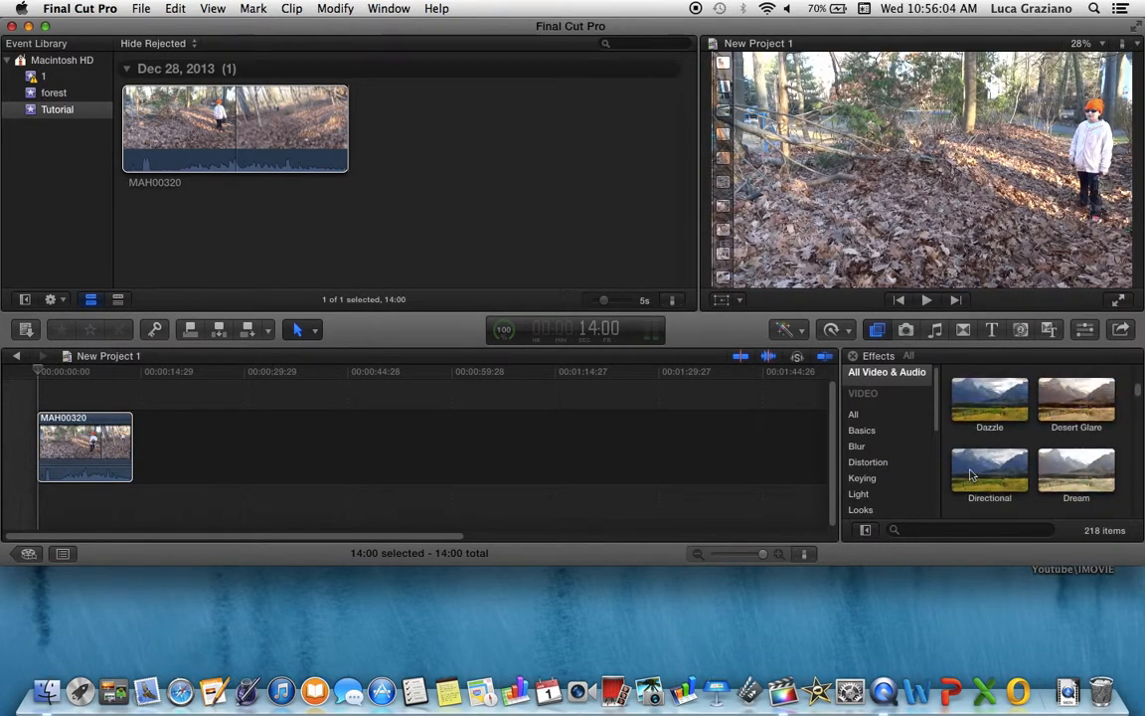
{"action": "scroll", "coordinate": [971, 475], "scroll_direction": "down", "scroll_amount": 15}
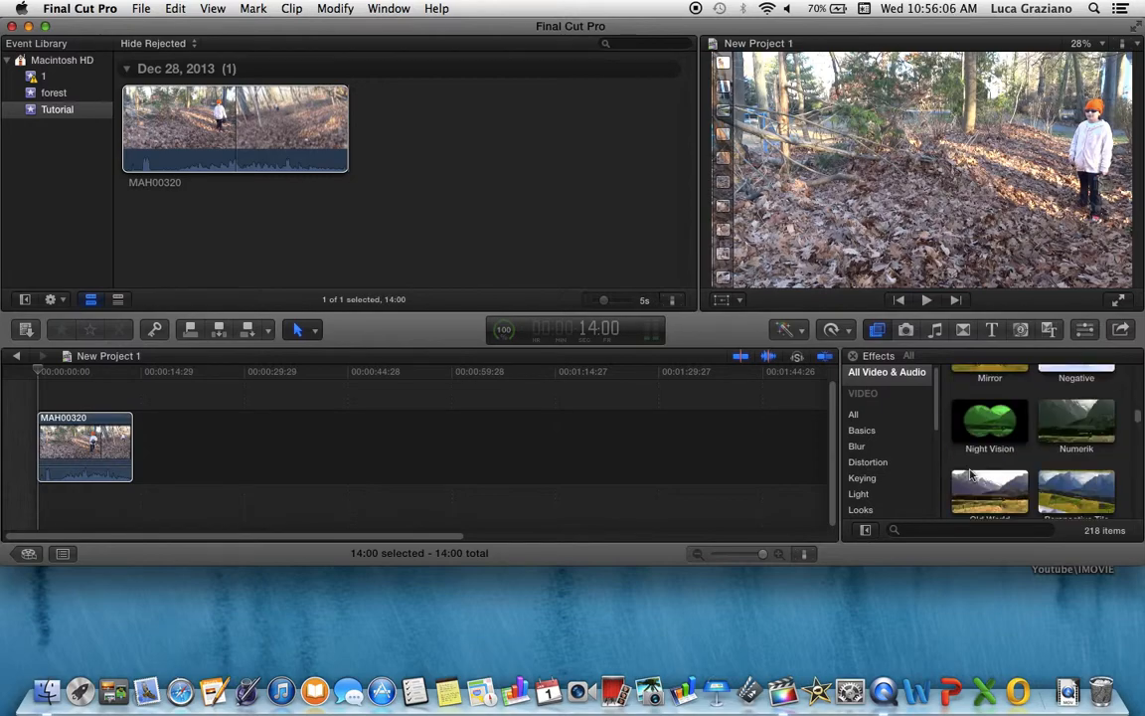
{"action": "scroll", "coordinate": [971, 476], "scroll_direction": "down", "scroll_amount": 15}
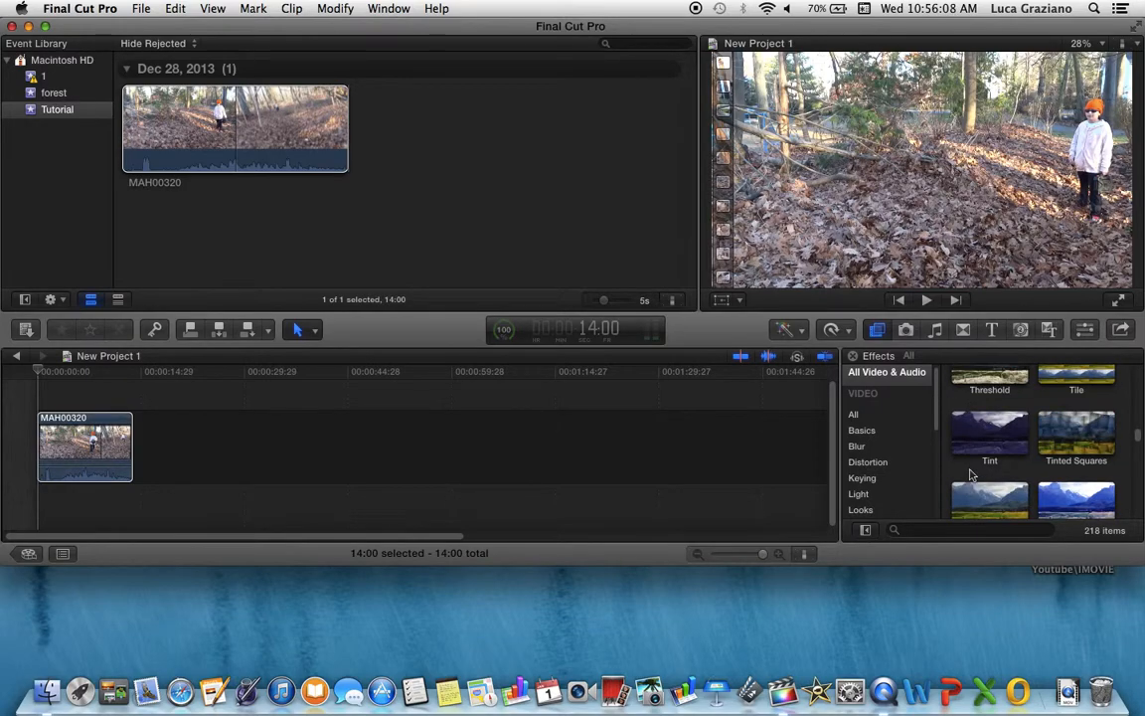
{"action": "scroll", "coordinate": [971, 475], "scroll_direction": "down", "scroll_amount": 6}
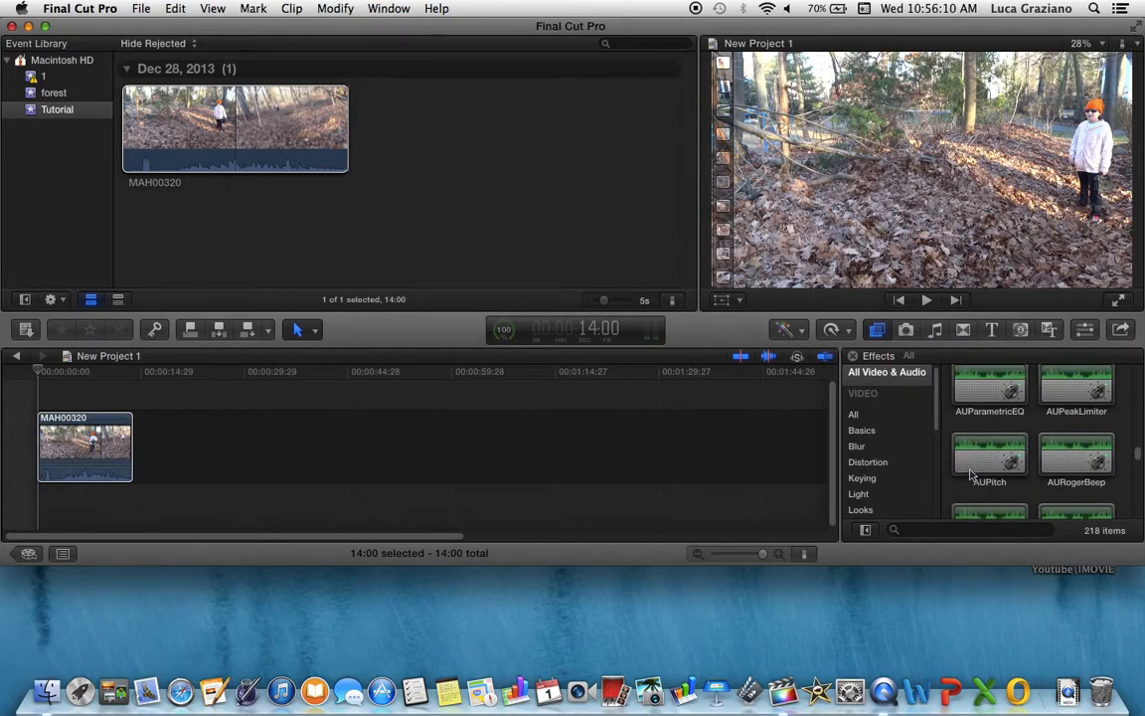
{"action": "scroll", "coordinate": [971, 475], "scroll_direction": "up", "scroll_amount": 3}
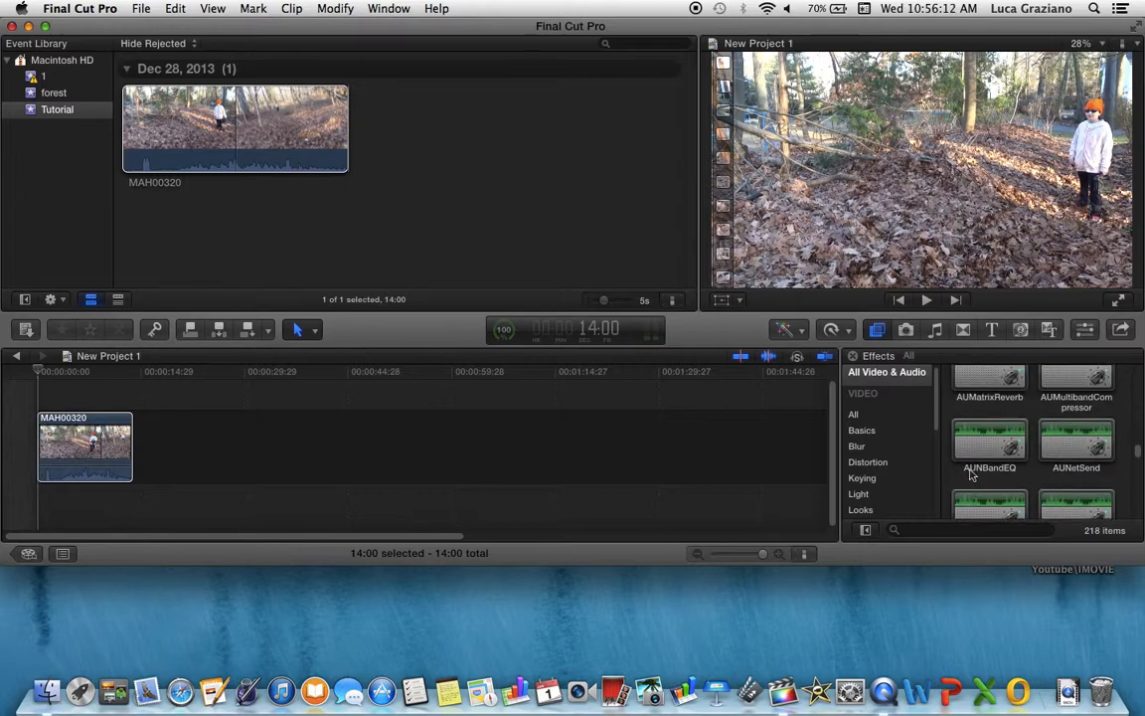
{"action": "scroll", "coordinate": [971, 475], "scroll_direction": "up", "scroll_amount": 3}
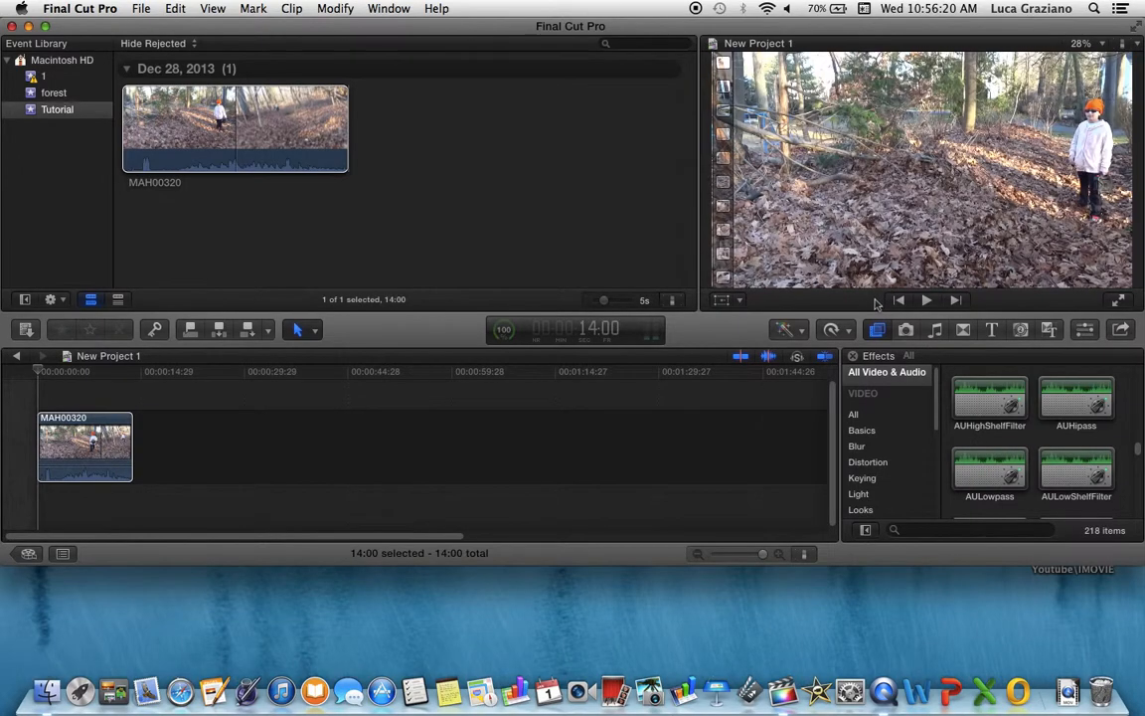
{"action": "left_click", "coordinate": [905, 330]}
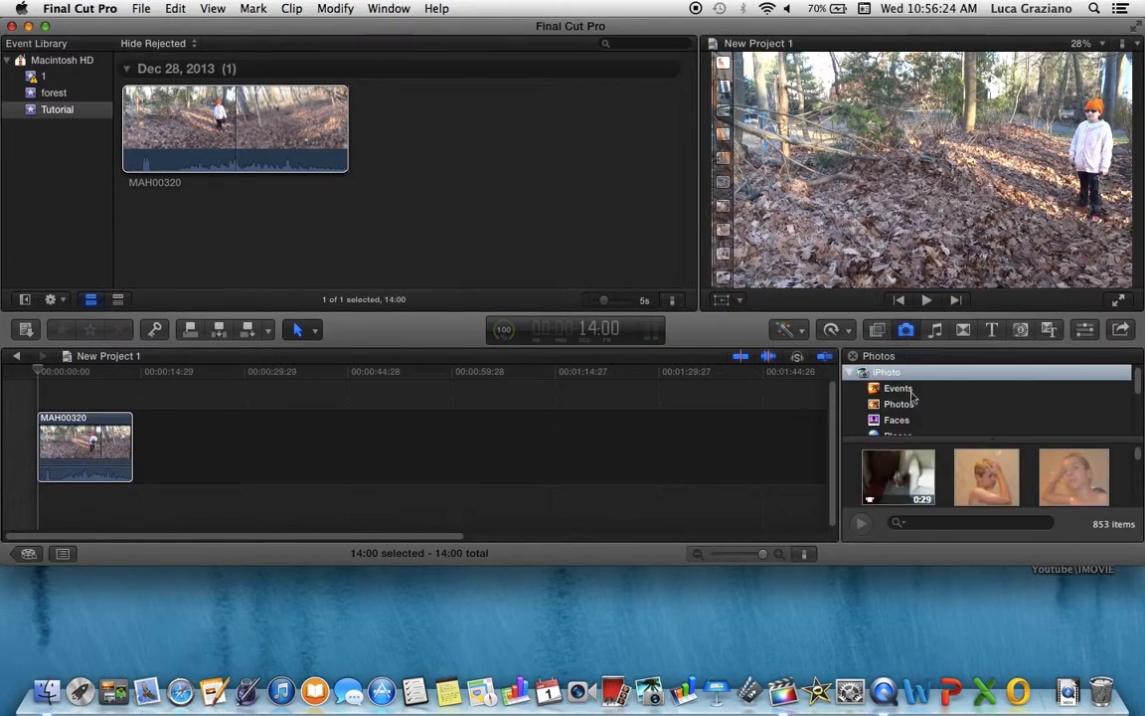
{"action": "scroll", "coordinate": [912, 398], "scroll_direction": "down", "scroll_amount": 5}
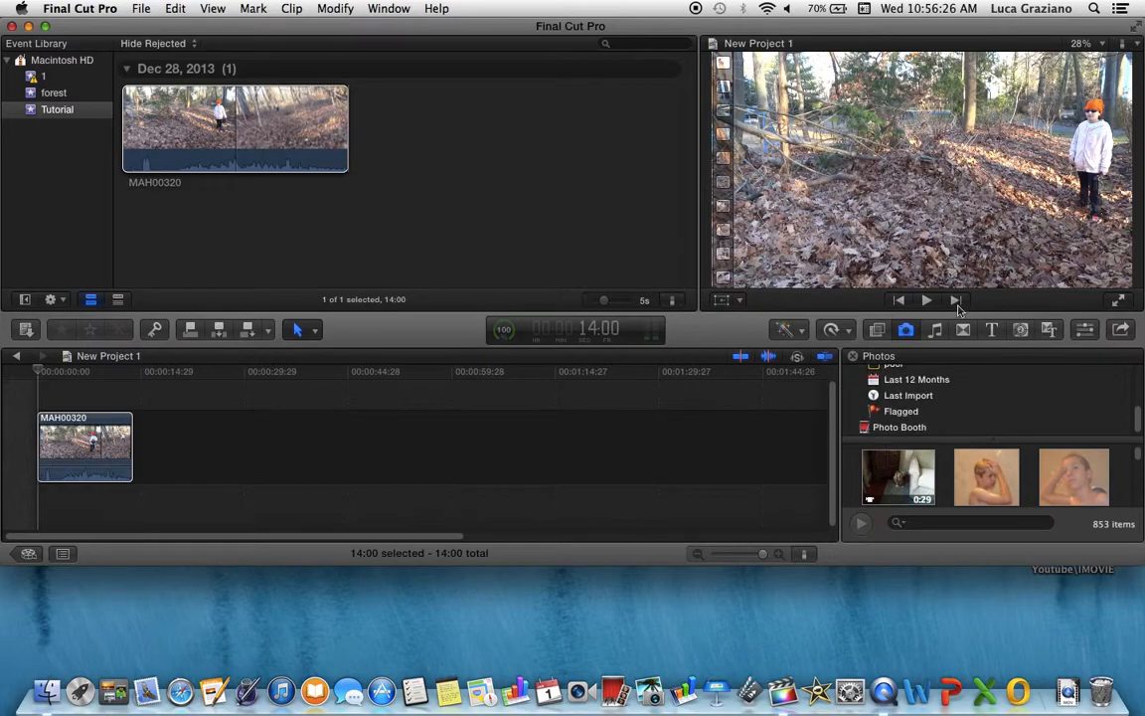
Open the Music and Sound browser and show the Final Cut Pro Sound Effects collection
{"action": "left_click", "coordinate": [936, 330]}
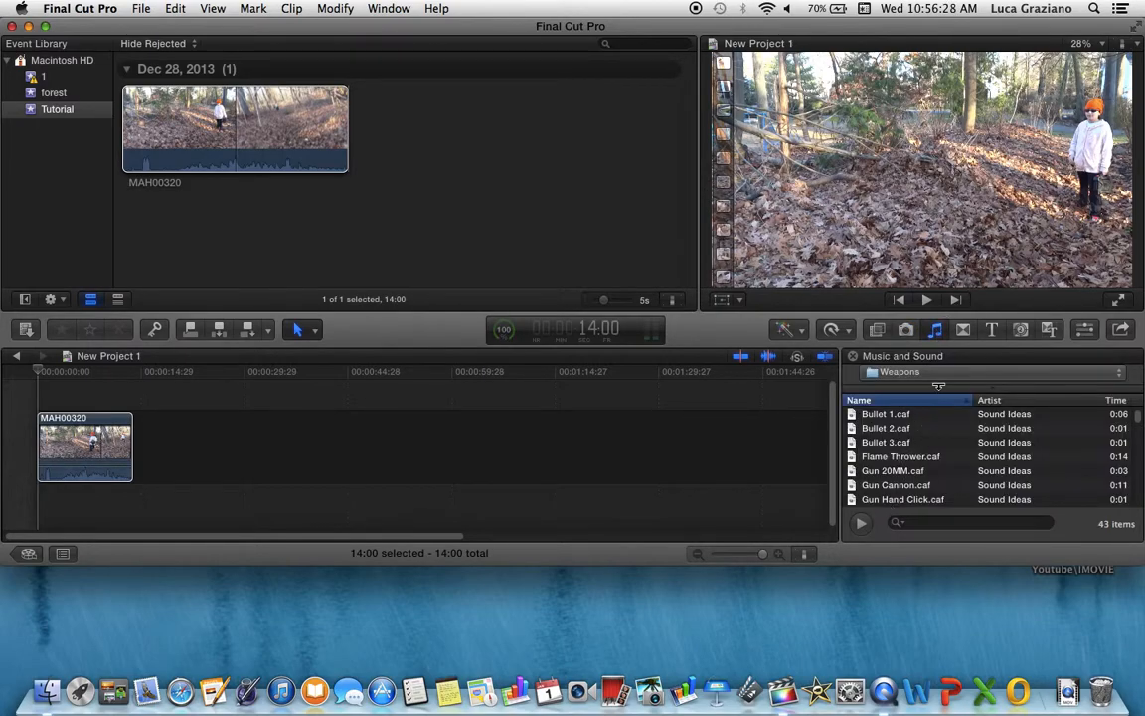
{"action": "left_click", "coordinate": [944, 371]}
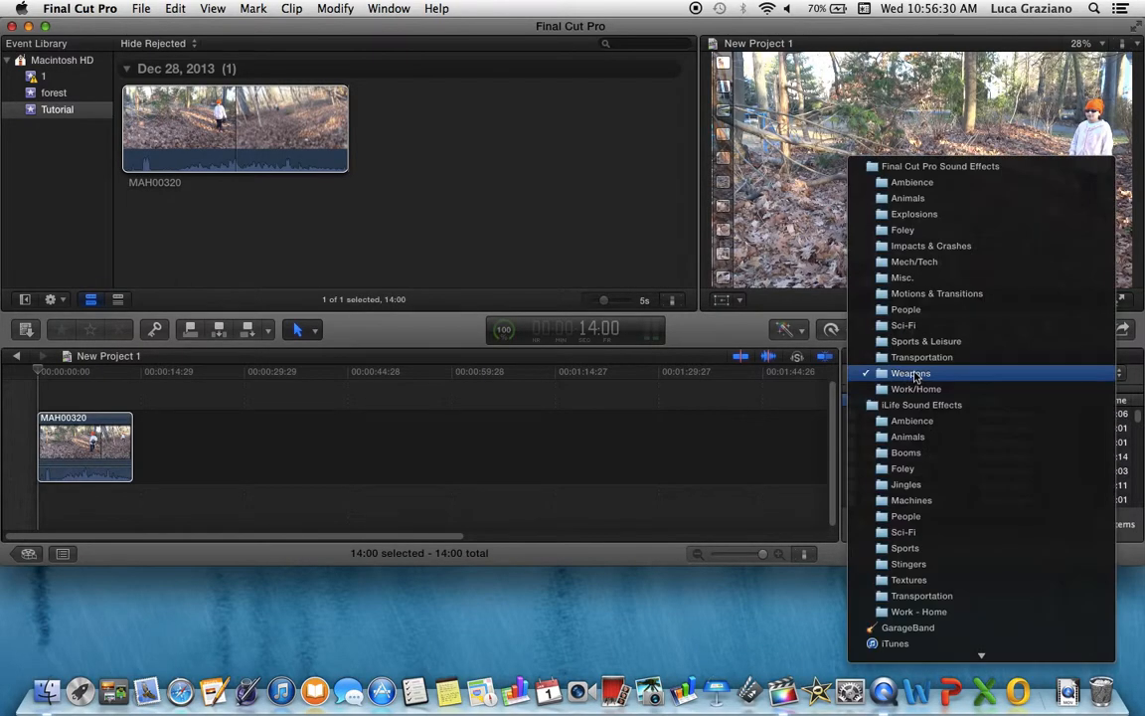
{"action": "mouse_move", "coordinate": [919, 657]}
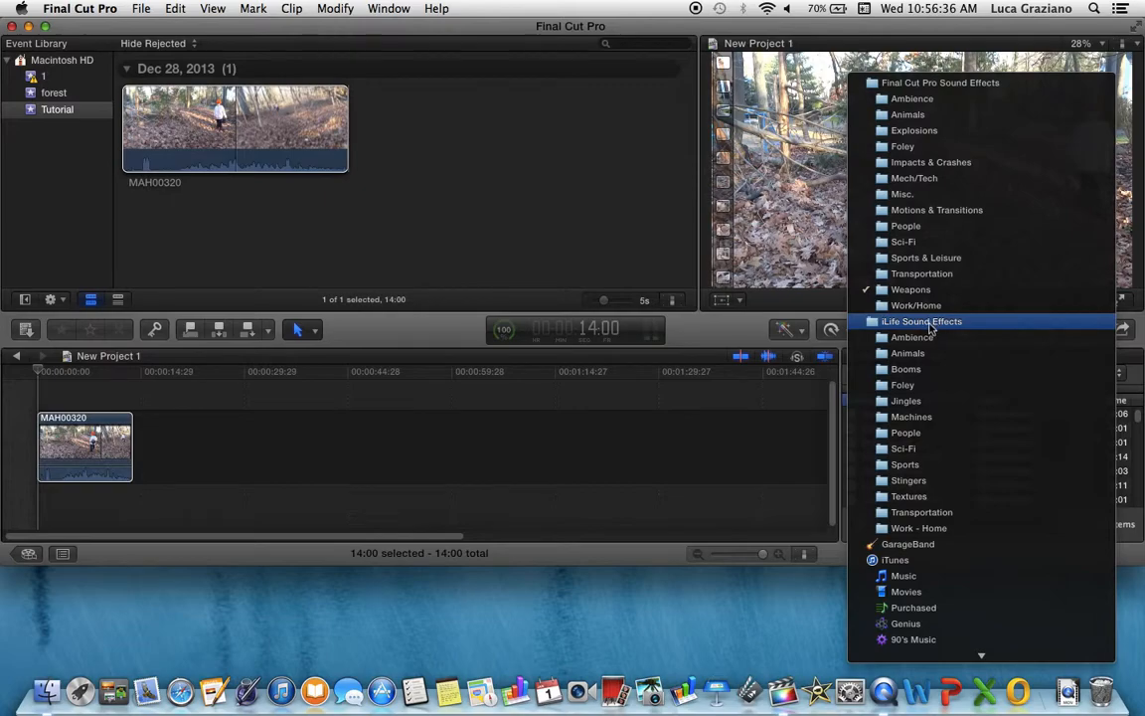
{"action": "left_click", "coordinate": [955, 86]}
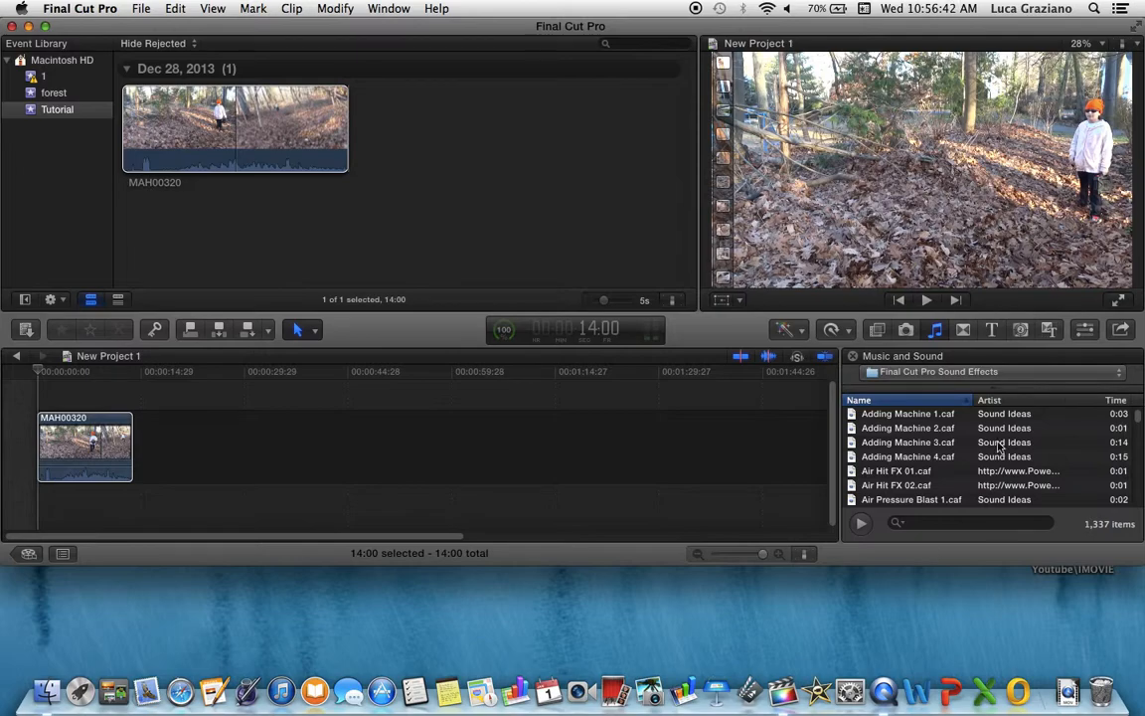
Open the Transitions browser, then open the Titles browser and scroll through the available titles
{"action": "left_click", "coordinate": [969, 330]}
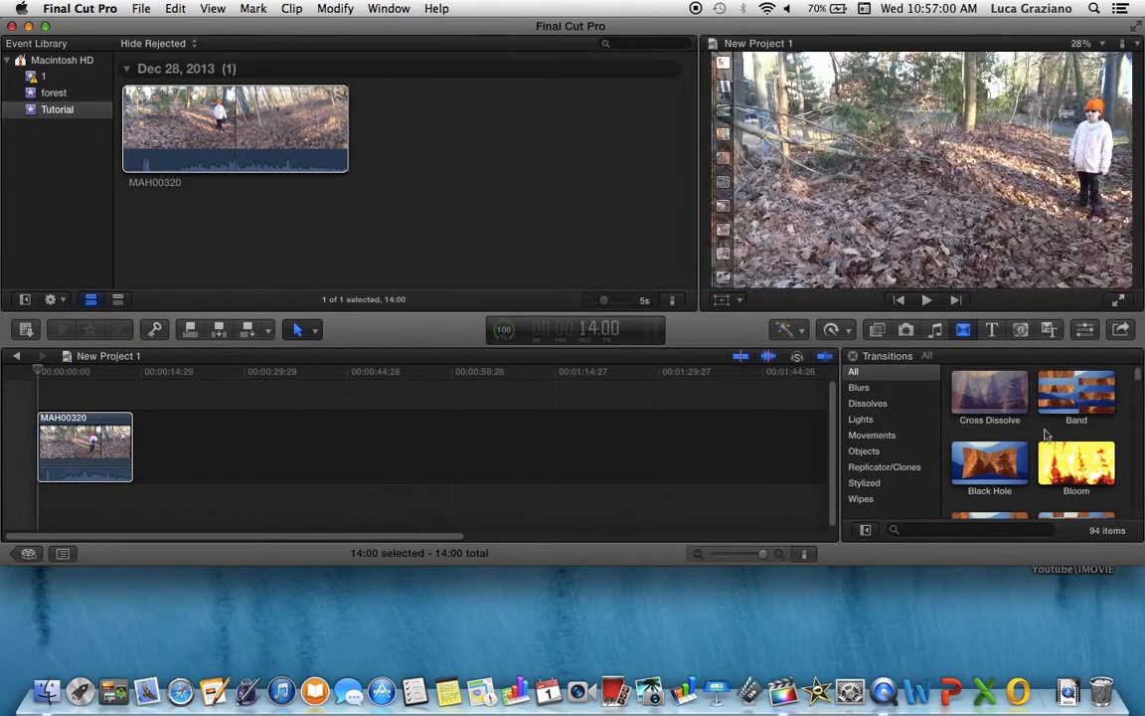
{"action": "left_click", "coordinate": [992, 330]}
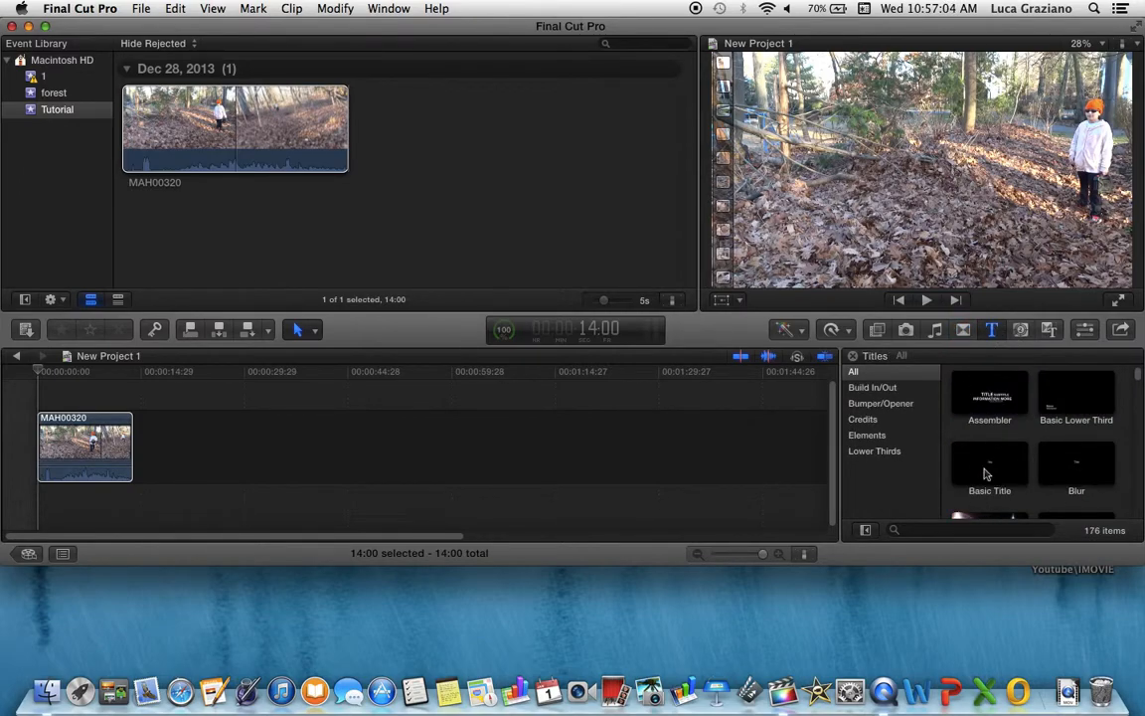
{"action": "scroll", "coordinate": [984, 473], "scroll_direction": "down", "scroll_amount": 3}
{"action": "scroll", "coordinate": [984, 473], "scroll_direction": "down", "scroll_amount": 2}
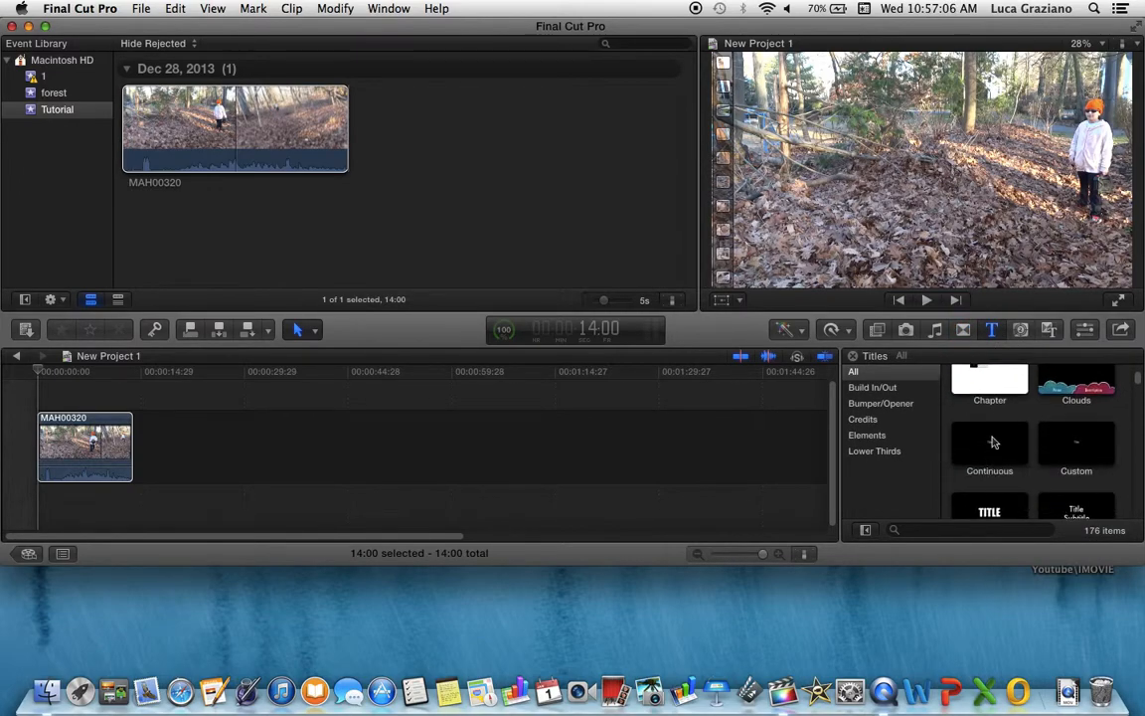
Add the Dramatic title above the clip at the start of the timeline, select it, then delete it
{"action": "left_click_drag", "start_coordinate": [1009, 475], "coordinate": [76, 445]}
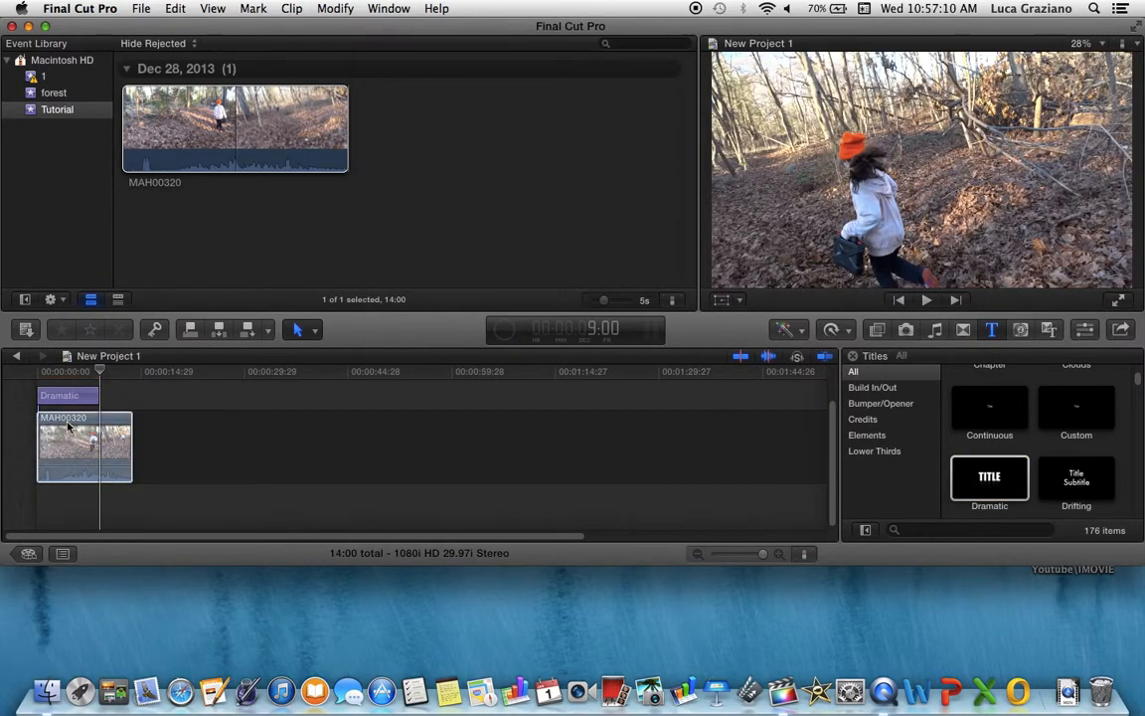
{"action": "left_click", "coordinate": [35, 425]}
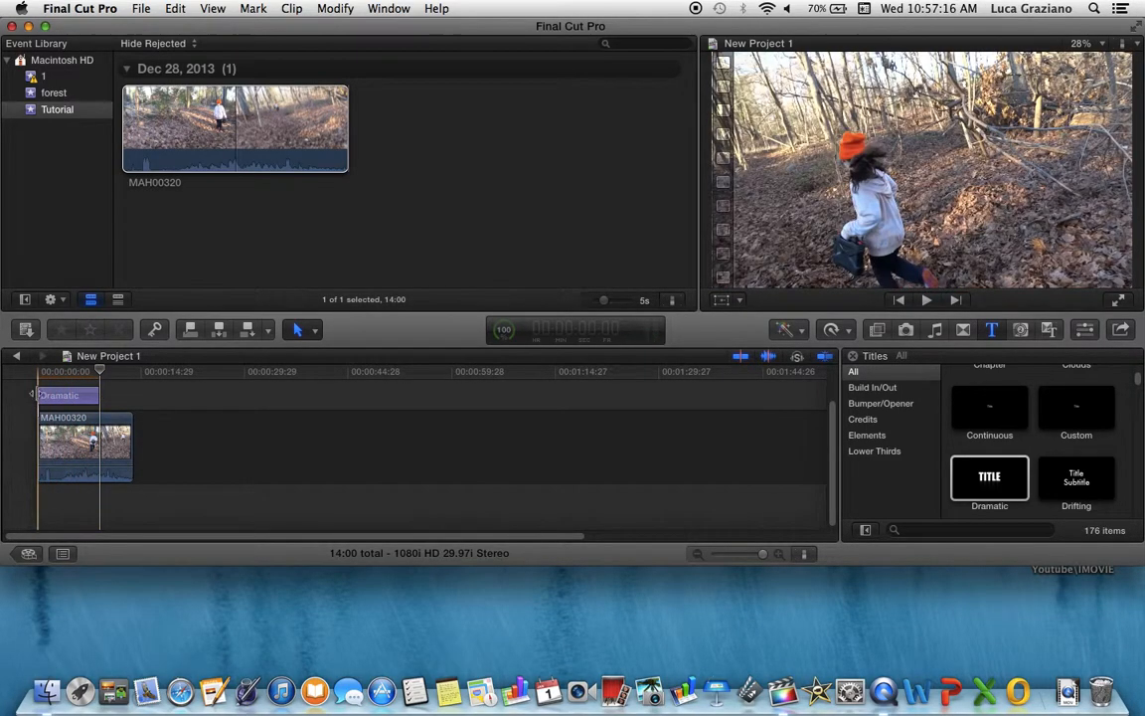
{"action": "left_click", "coordinate": [69, 396]}
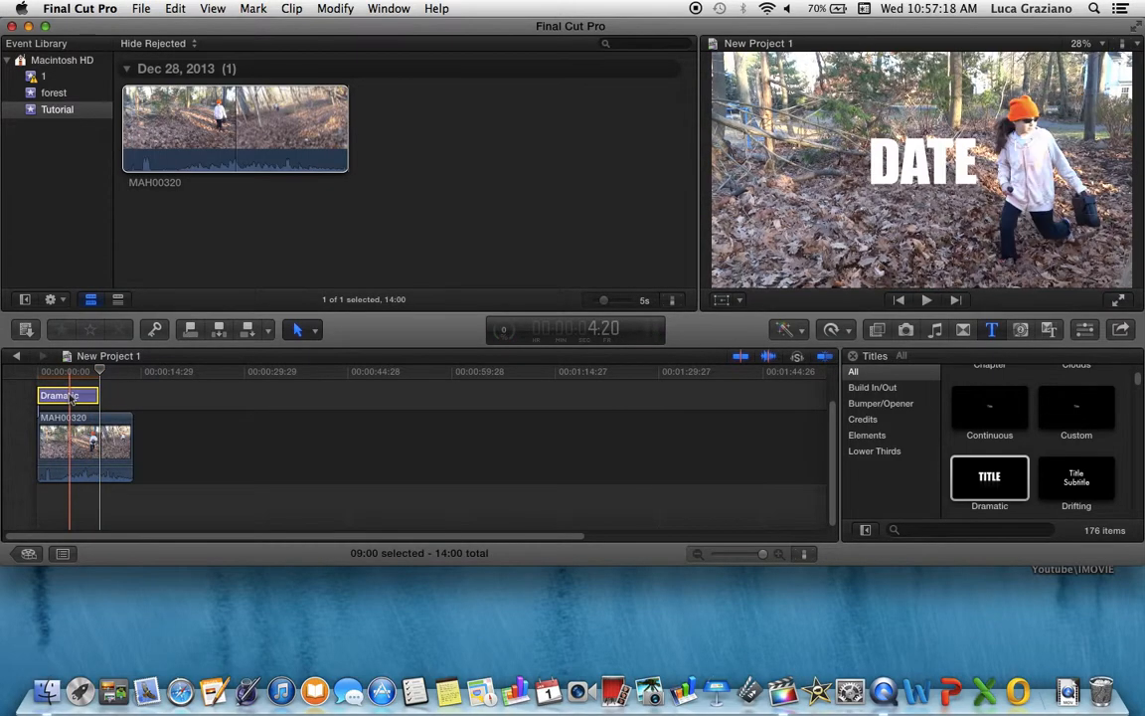
{"action": "key", "text": "Delete"}
Preview the Dramatic title thumbnail, then open the Generators browser and scroll through its generators
{"action": "left_click", "coordinate": [1010, 489]}
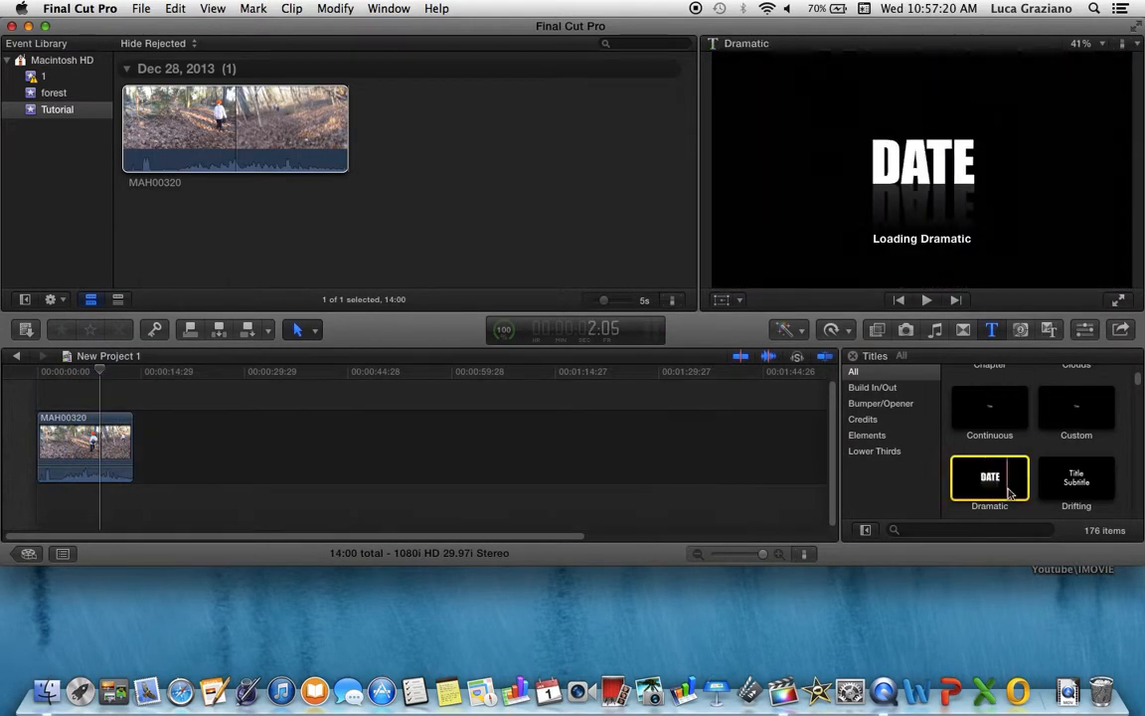
{"action": "scroll", "coordinate": [1010, 491], "scroll_direction": "down", "scroll_amount": 2}
{"action": "left_click", "coordinate": [1022, 330]}
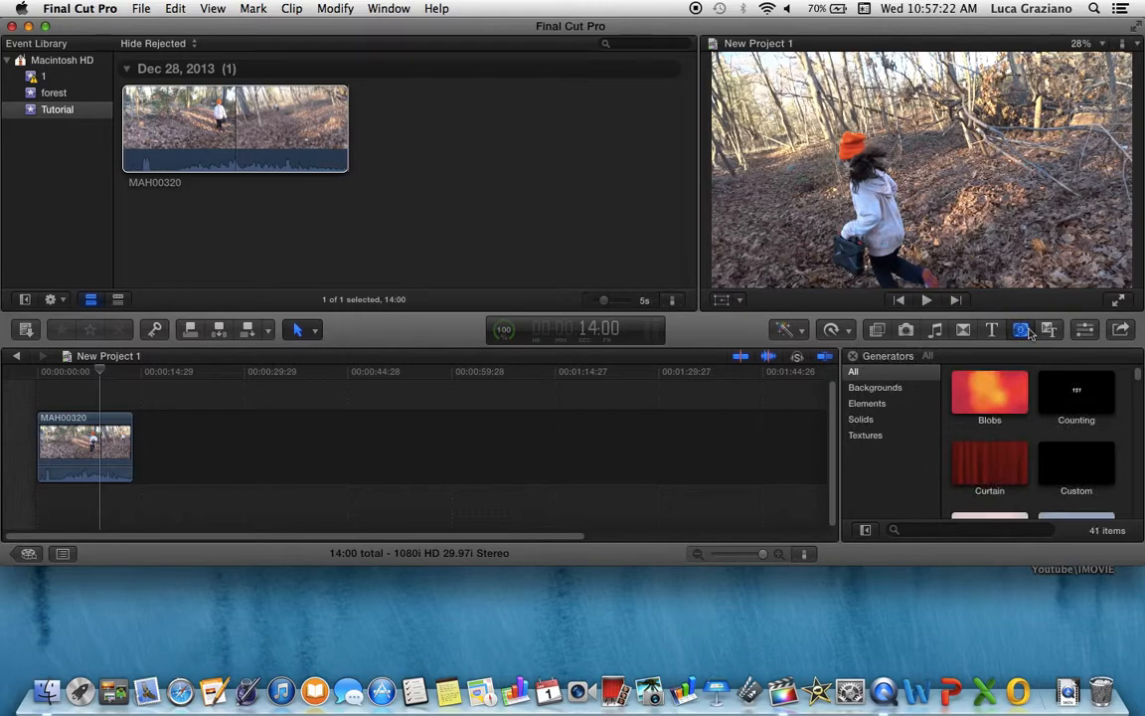
{"action": "scroll", "coordinate": [1014, 397], "scroll_direction": "down", "scroll_amount": 3}
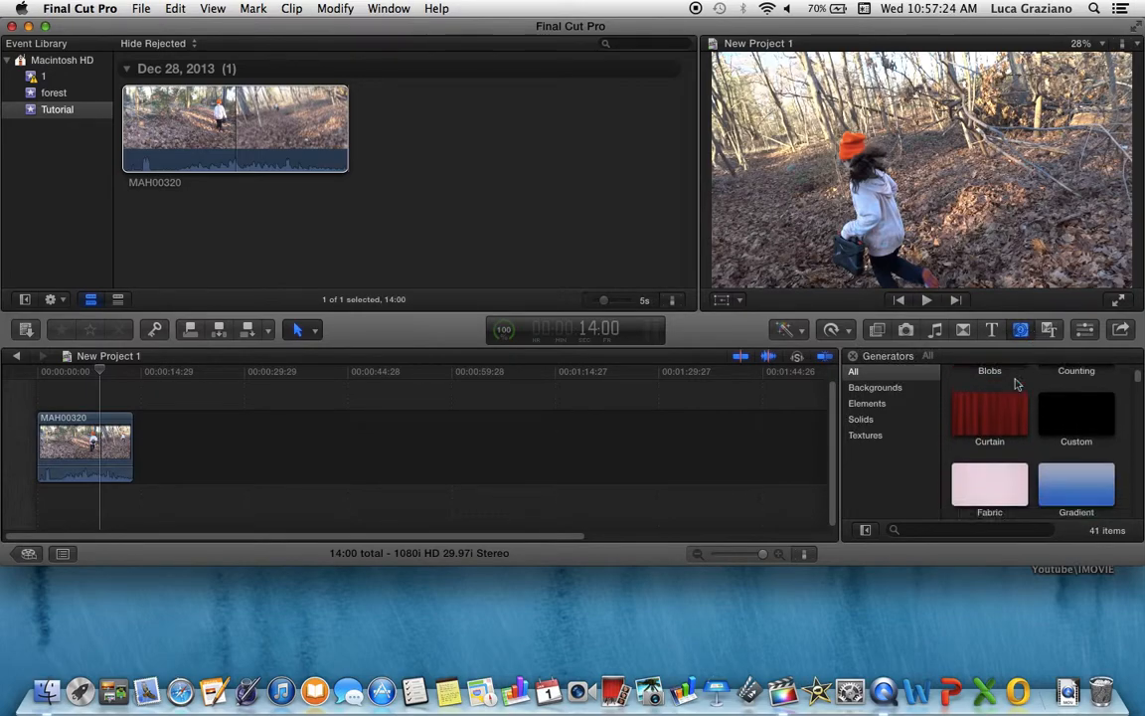
{"action": "scroll", "coordinate": [1010, 448], "scroll_direction": "down", "scroll_amount": 4}
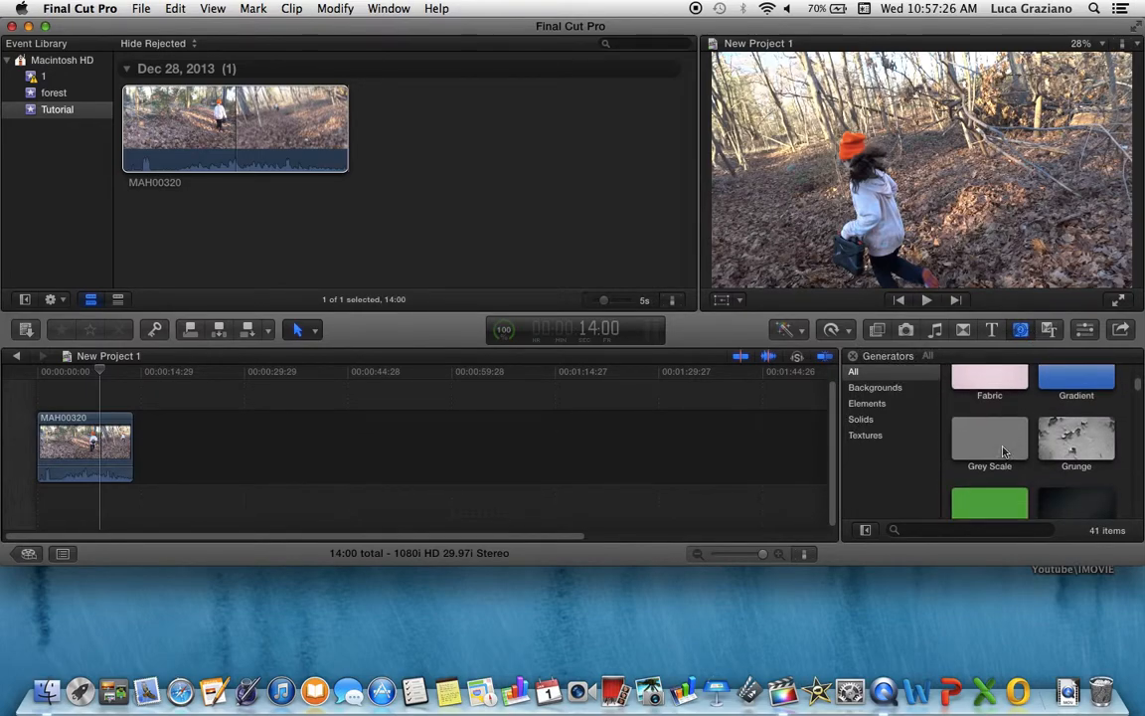
{"action": "scroll", "coordinate": [1061, 487], "scroll_direction": "down", "scroll_amount": 2}
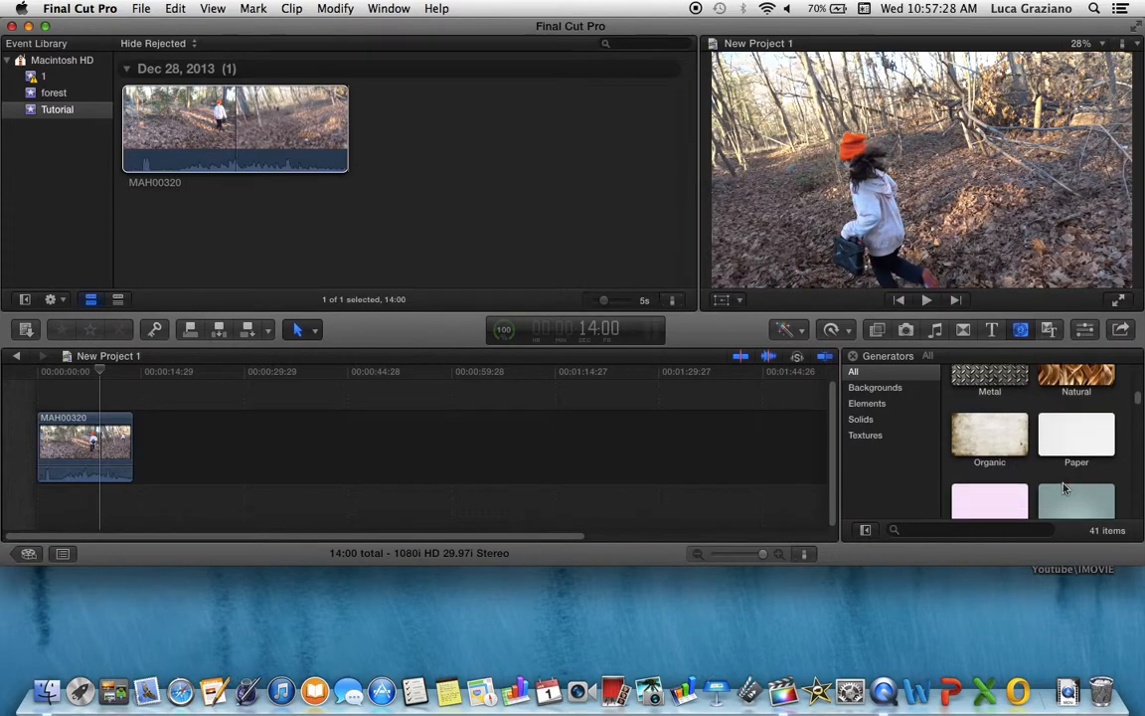
{"action": "scroll", "coordinate": [1023, 471], "scroll_direction": "up", "scroll_amount": 6}
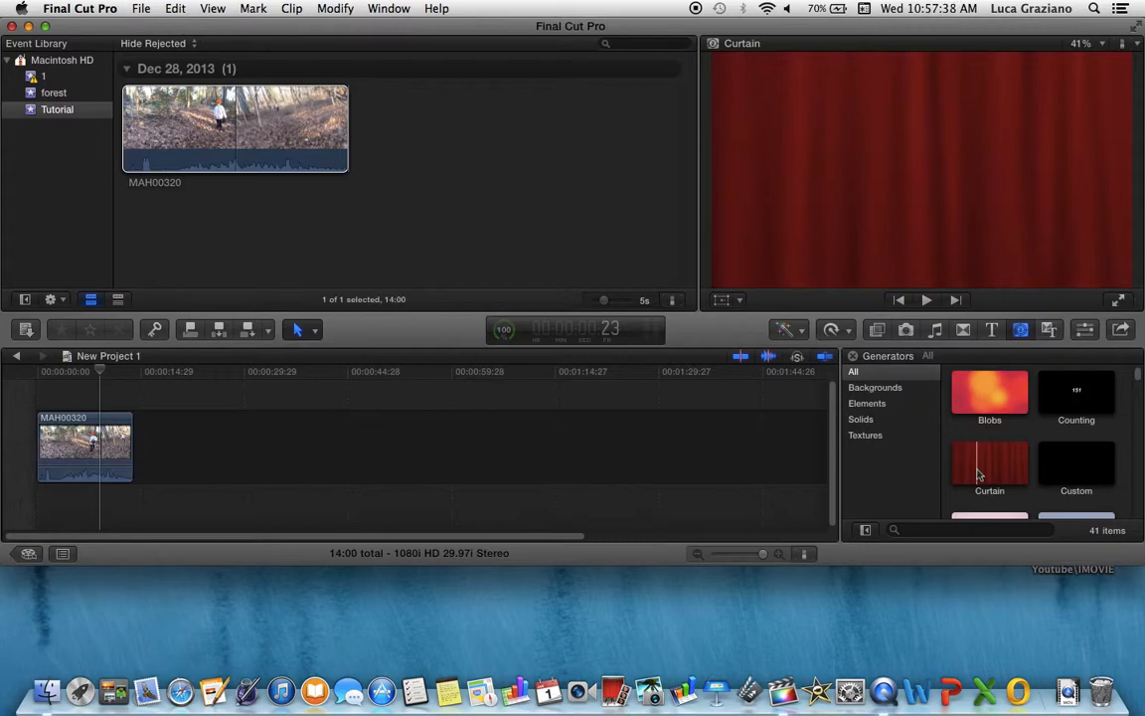
Open the Themes browser and scroll through the available themes
{"action": "left_click", "coordinate": [1052, 330]}
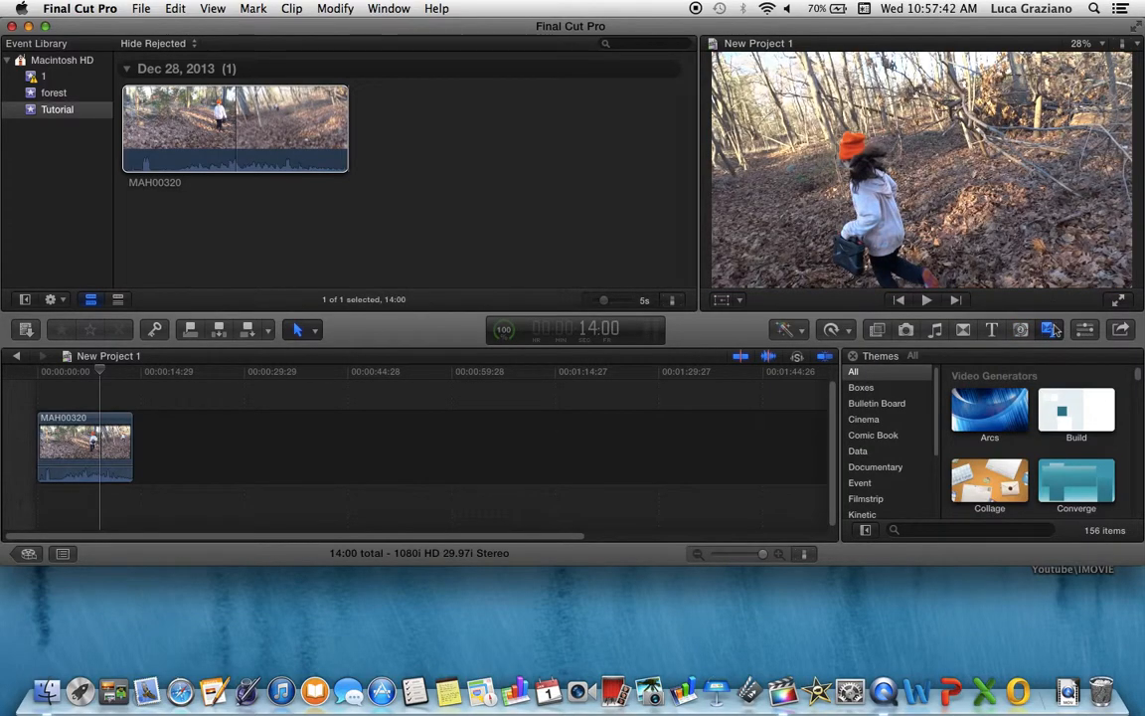
{"action": "scroll", "coordinate": [962, 458], "scroll_direction": "down", "scroll_amount": 3}
{"action": "scroll", "coordinate": [962, 464], "scroll_direction": "up", "scroll_amount": 5}
{"action": "scroll", "coordinate": [962, 464], "scroll_direction": "down", "scroll_amount": 3}
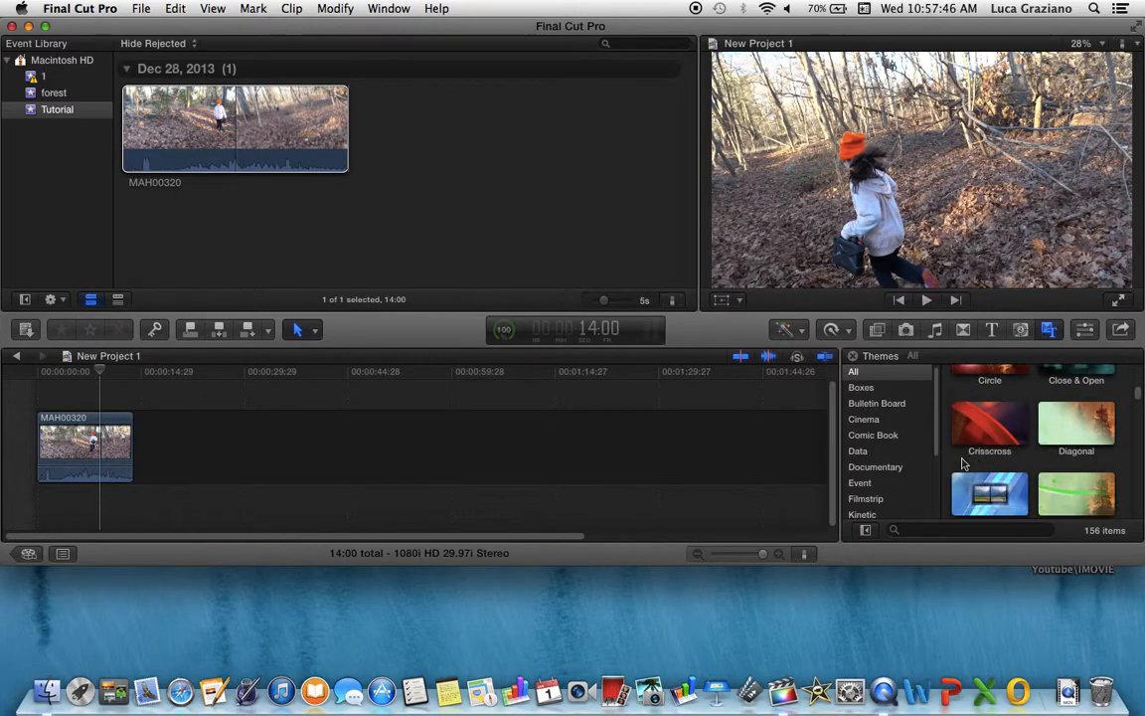
{"action": "scroll", "coordinate": [962, 465], "scroll_direction": "up", "scroll_amount": 4}
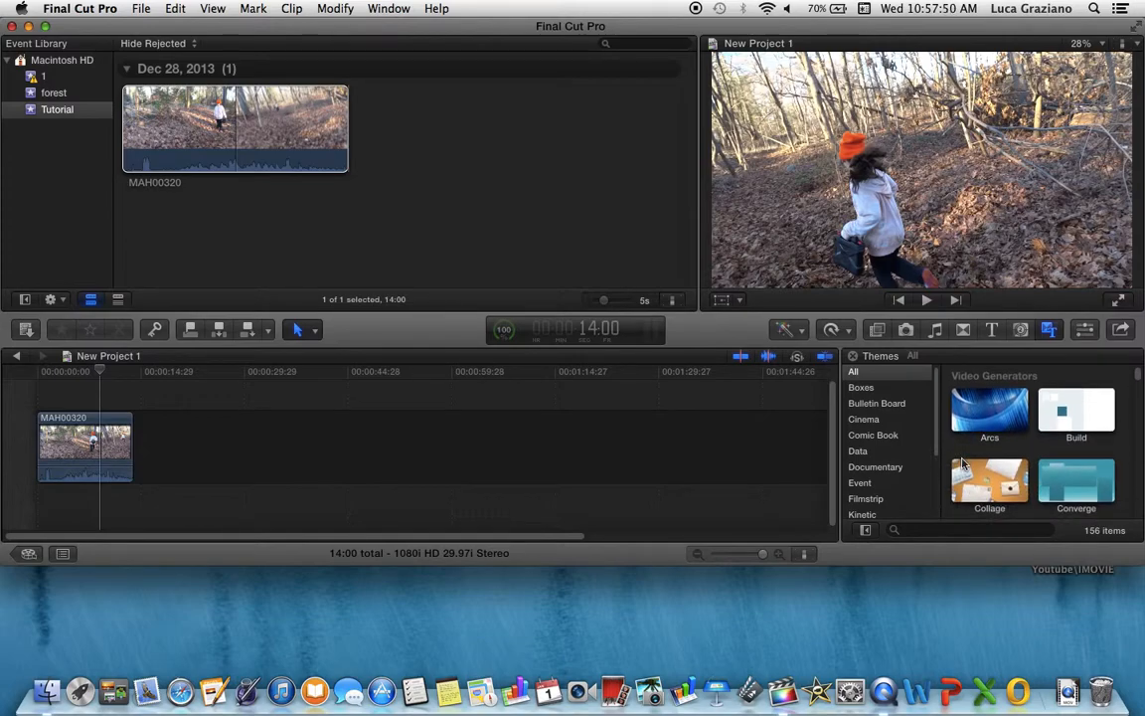
Show the inspector, select the timeline clip and scroll through its video properties
{"action": "left_click", "coordinate": [1086, 330]}
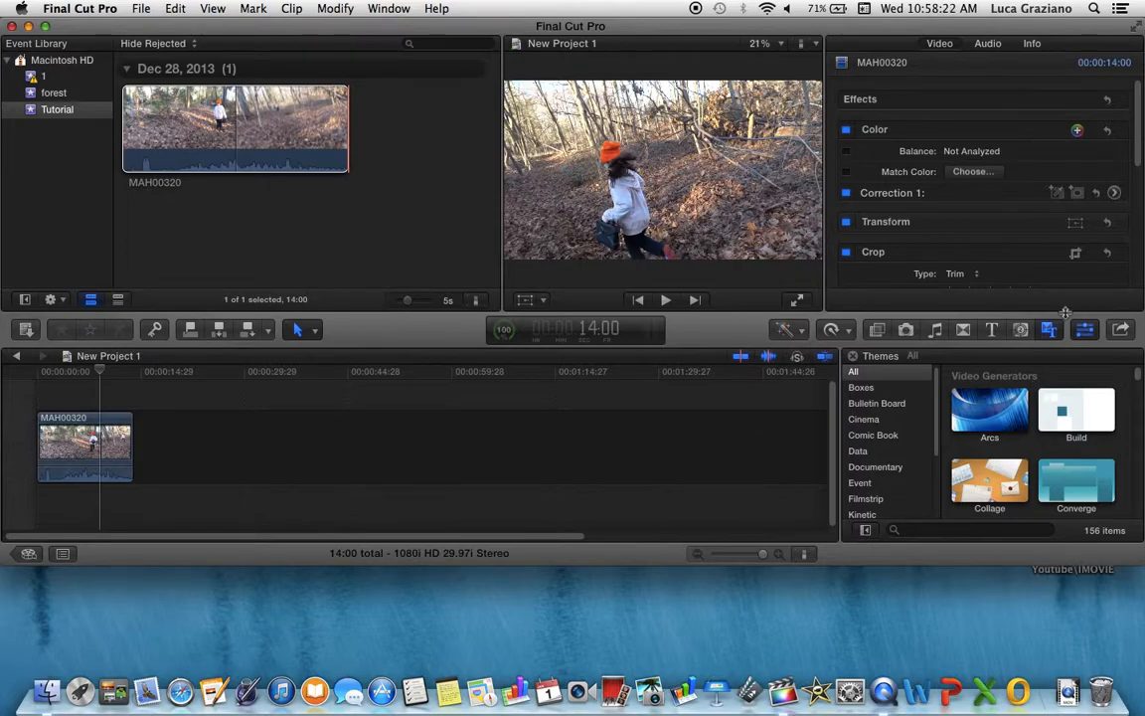
{"action": "scroll", "coordinate": [1004, 268], "scroll_direction": "down", "scroll_amount": 5}
{"action": "scroll", "coordinate": [1004, 269], "scroll_direction": "up", "scroll_amount": 8}
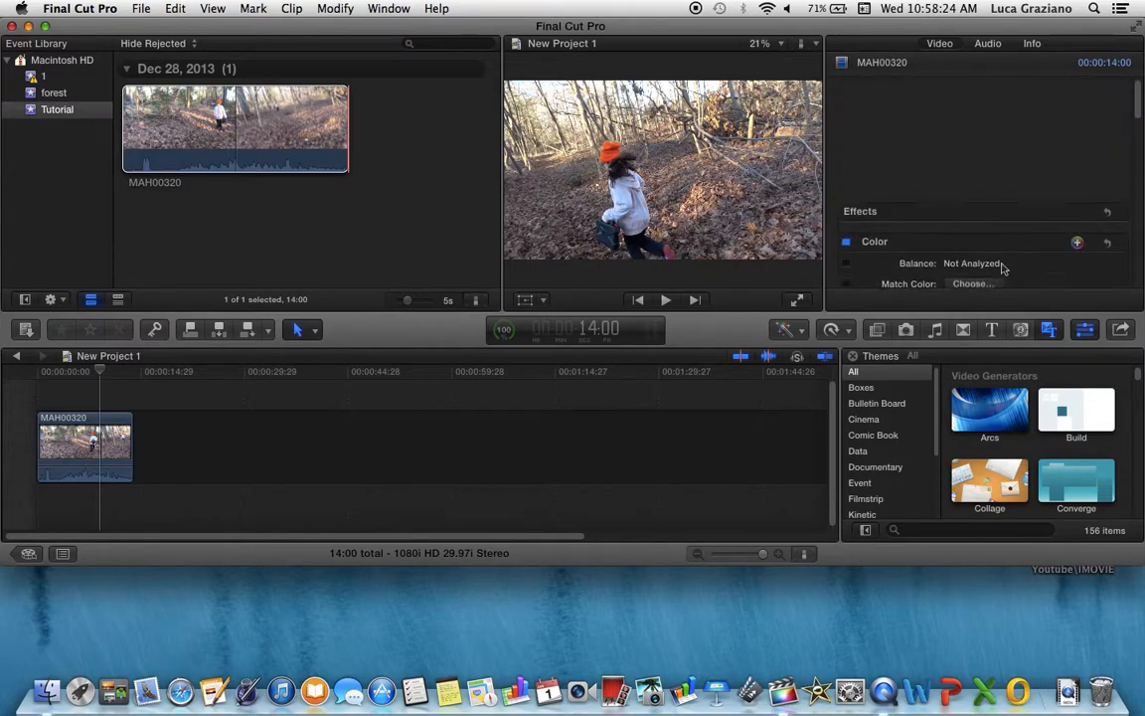
{"action": "left_click", "coordinate": [111, 447]}
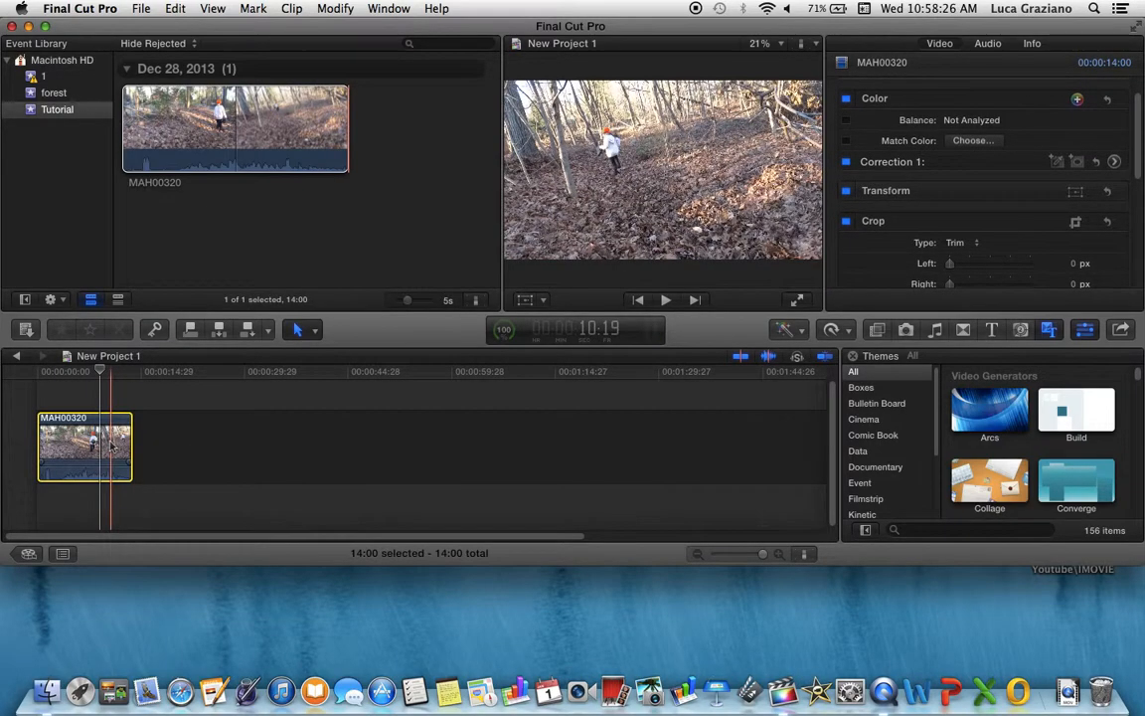
{"action": "scroll", "coordinate": [980, 171], "scroll_direction": "down", "scroll_amount": 5}
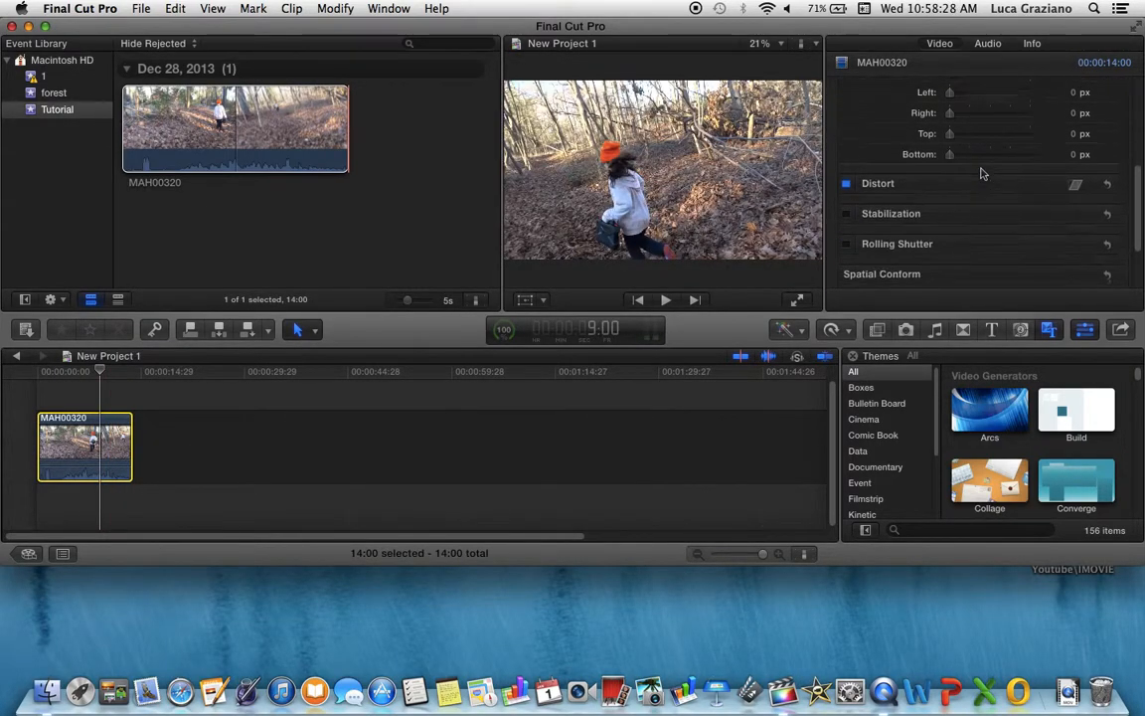
{"action": "scroll", "coordinate": [981, 171], "scroll_direction": "up", "scroll_amount": 8}
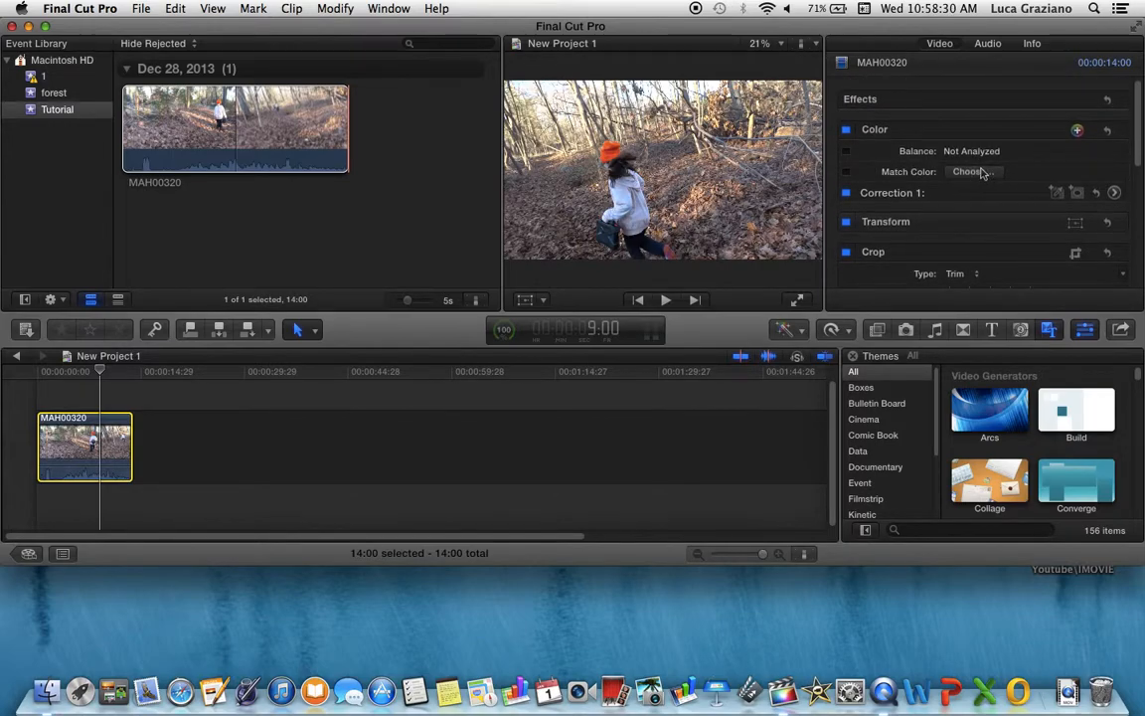